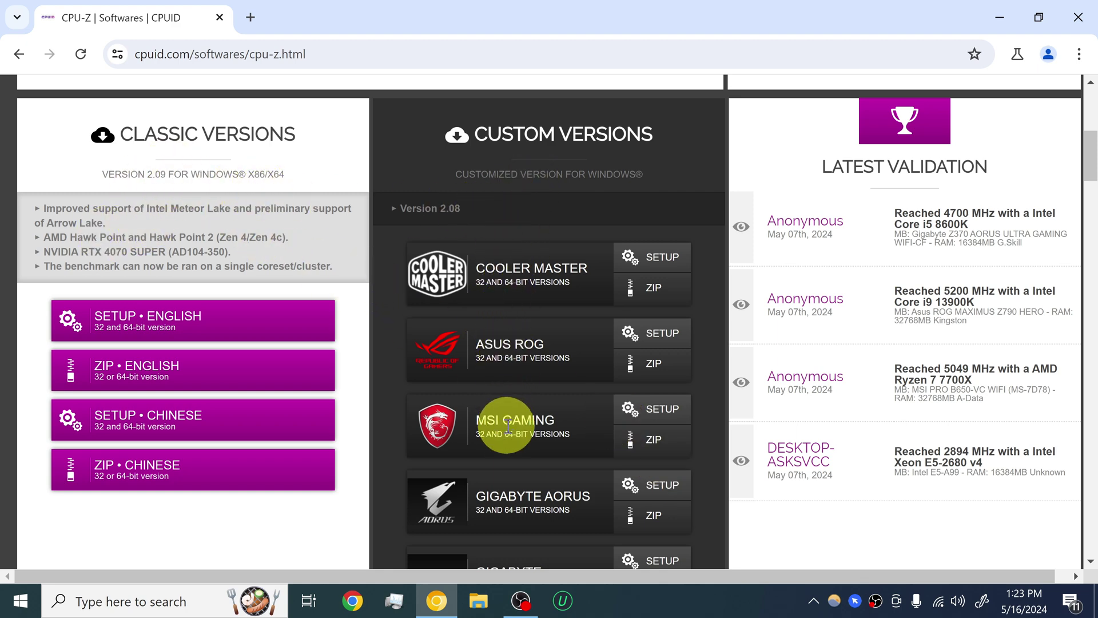
Download the English setup of the classic CPU-Z 2.09 version, cpu-z_2.09-en.exe
scroll(502, 479, "up", 1)
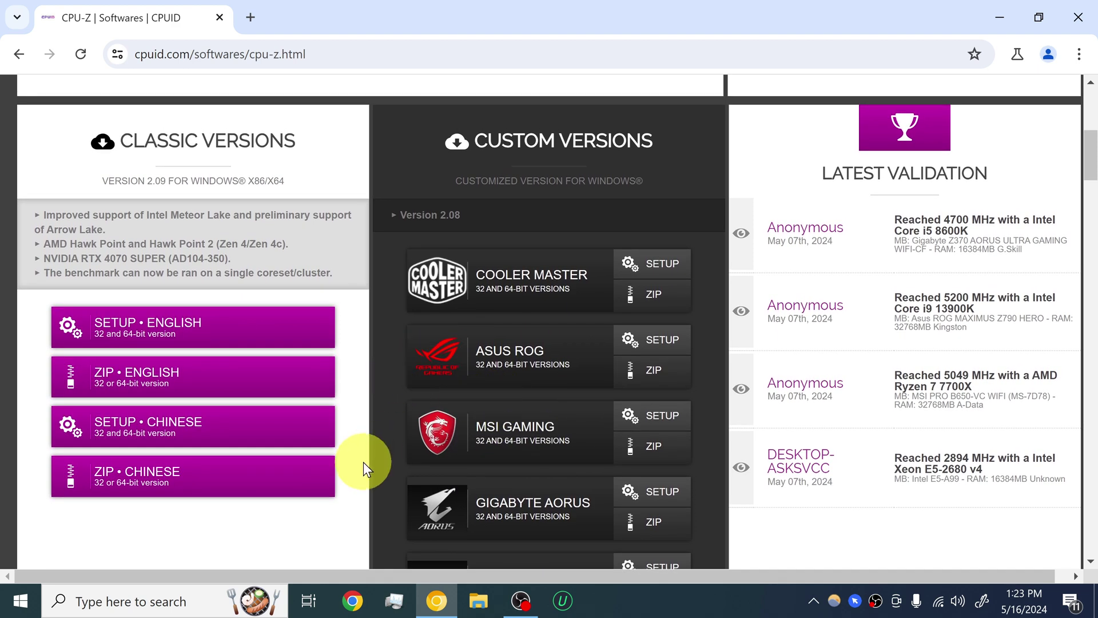
left_click(118, 327)
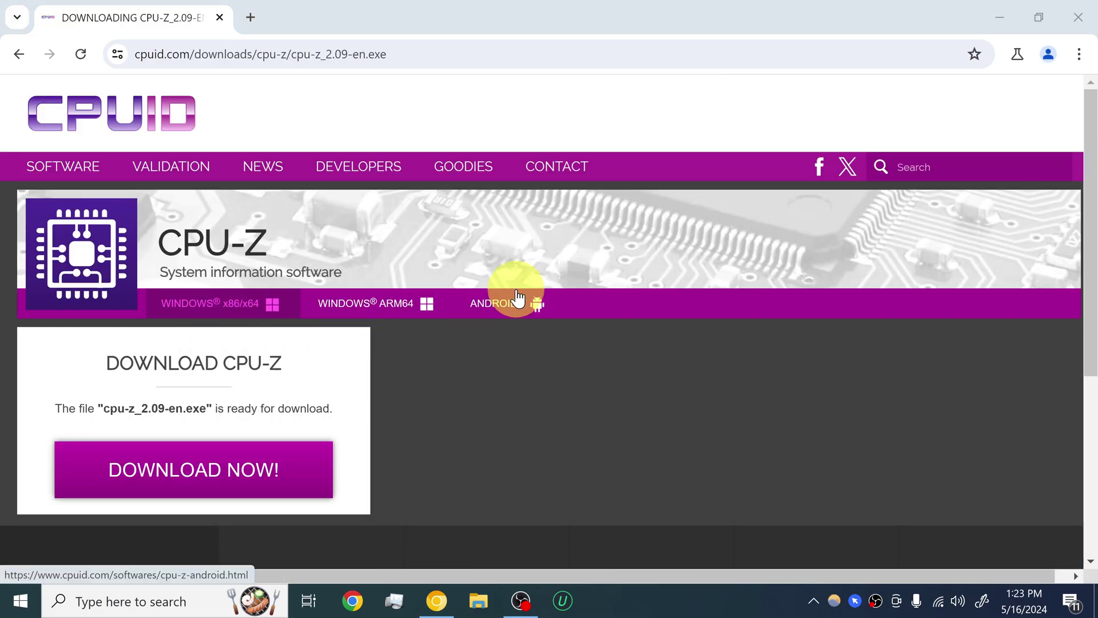
scroll(518, 298, "down", 1)
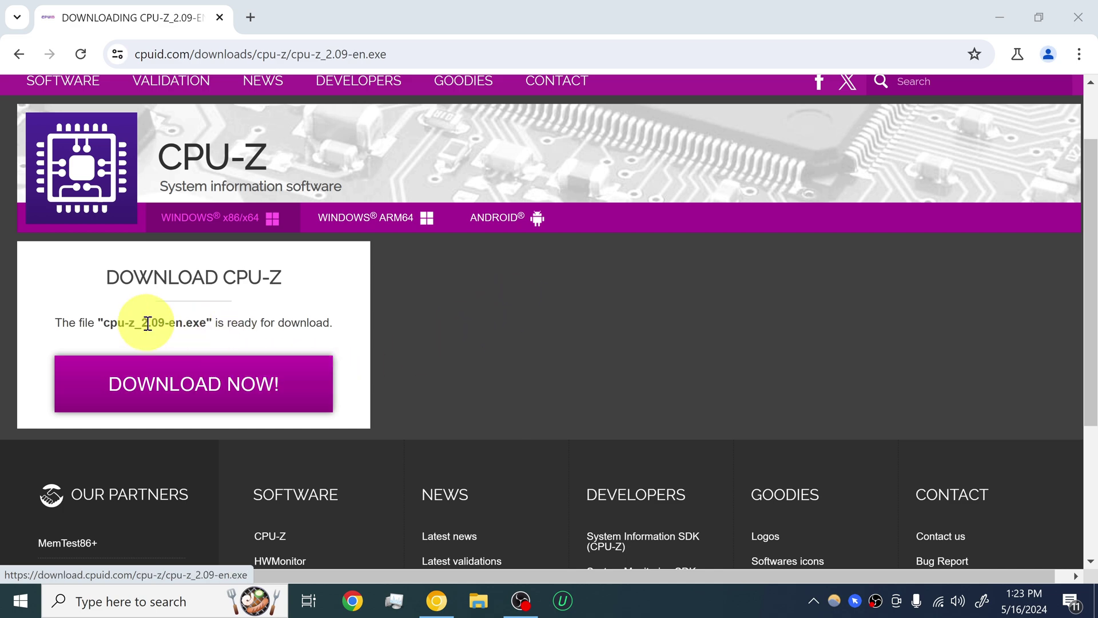
left_click(127, 394)
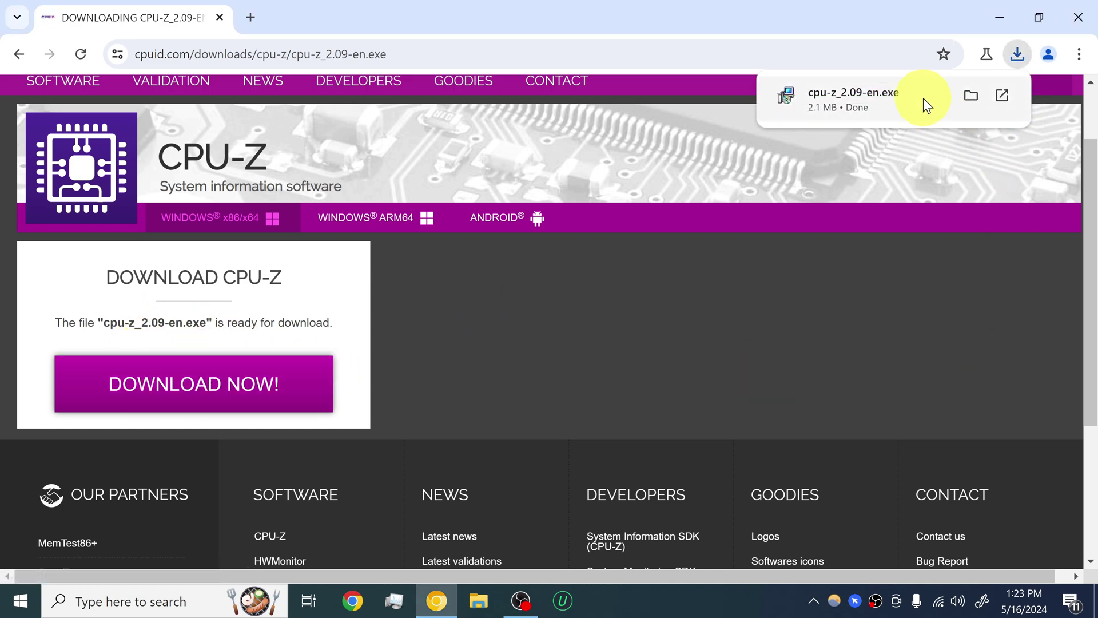
Run the downloaded cpu-z_2.09-en.exe installer, read through the license agreement and accept it
left_click(852, 94)
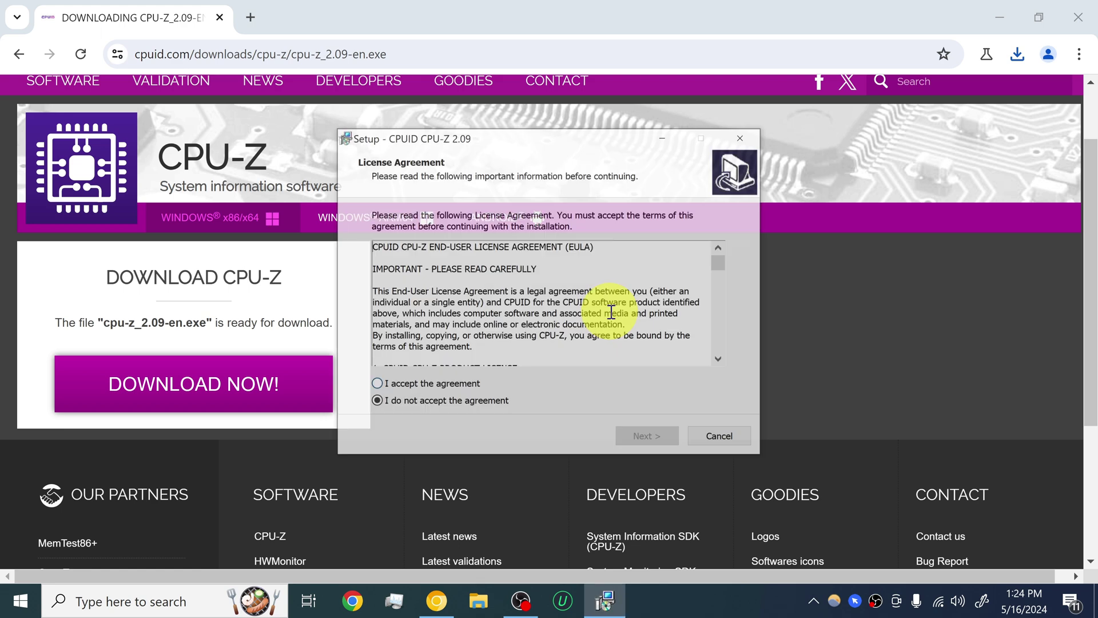
left_click(420, 384)
scroll(561, 288, "down", 15)
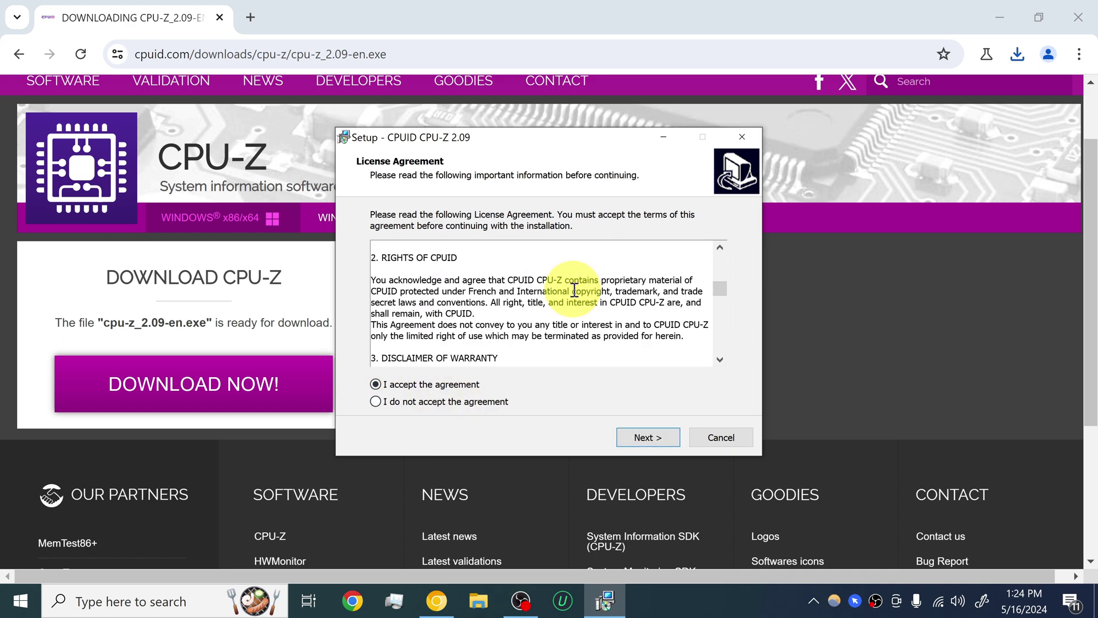
scroll(707, 309, "down", 10)
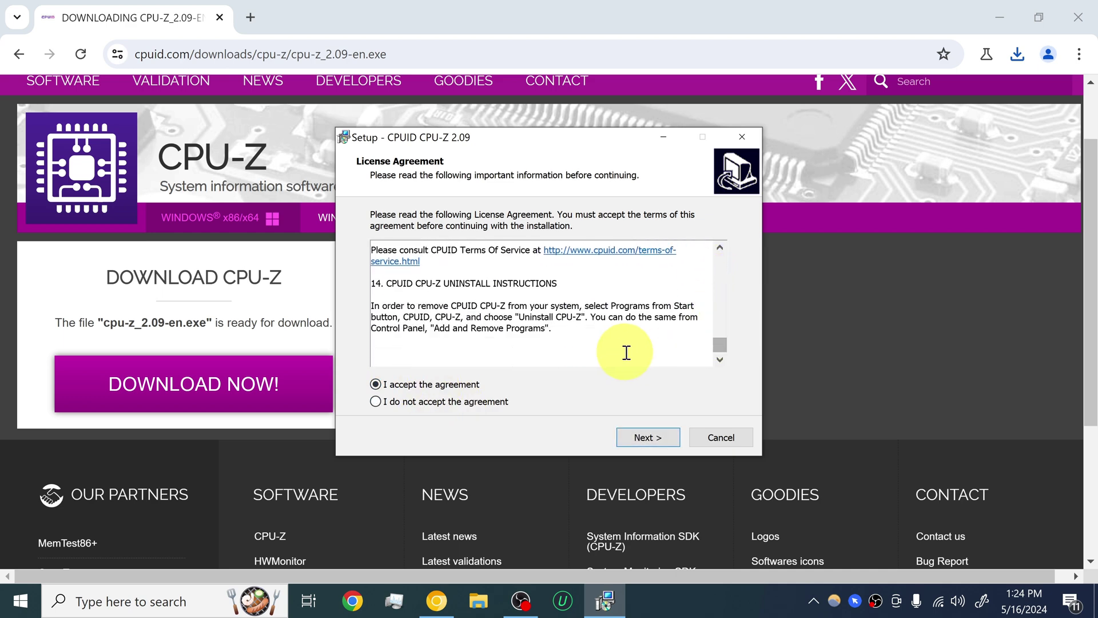
left_click(645, 438)
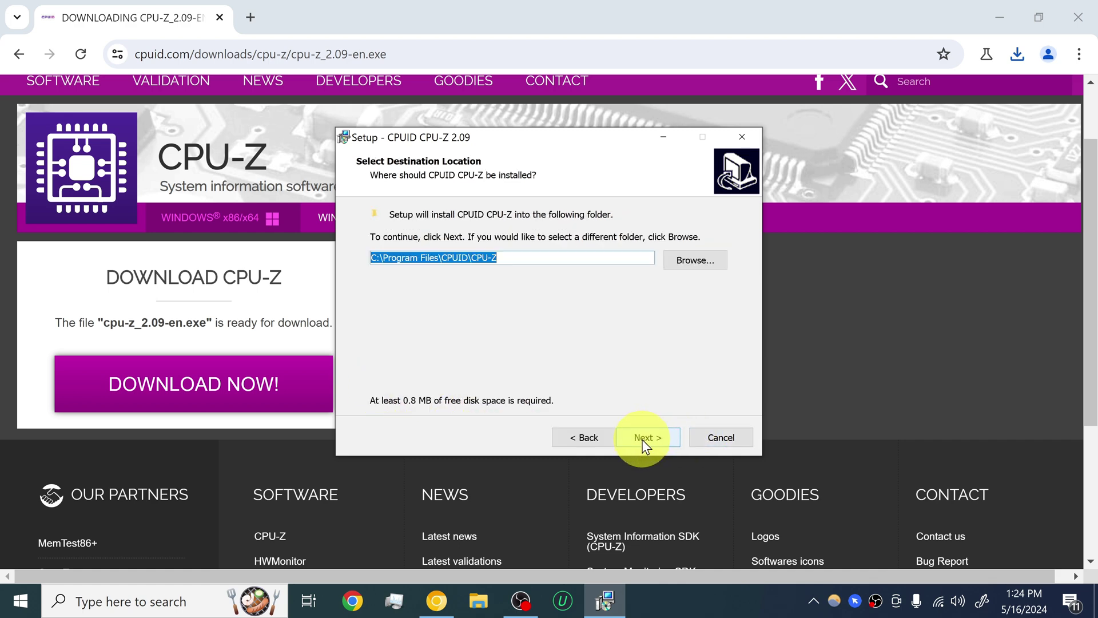
Install CPU-Z with the default destination, Start Menu folder and a desktop icon, and finish setup without viewing cpuz_readme.txt
left_click(658, 435)
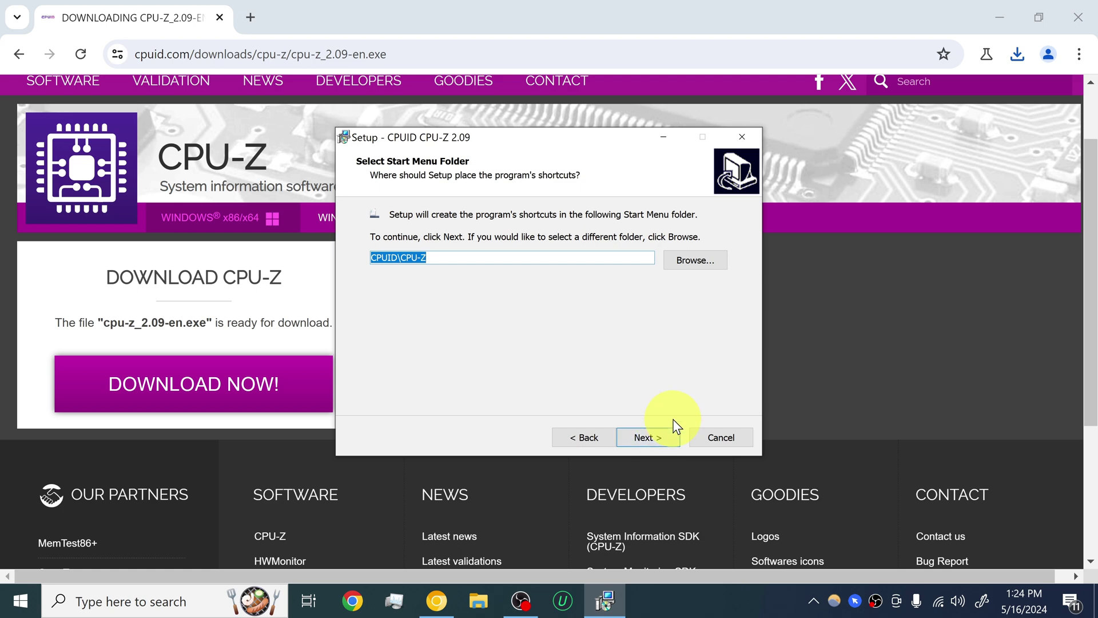
left_click(662, 437)
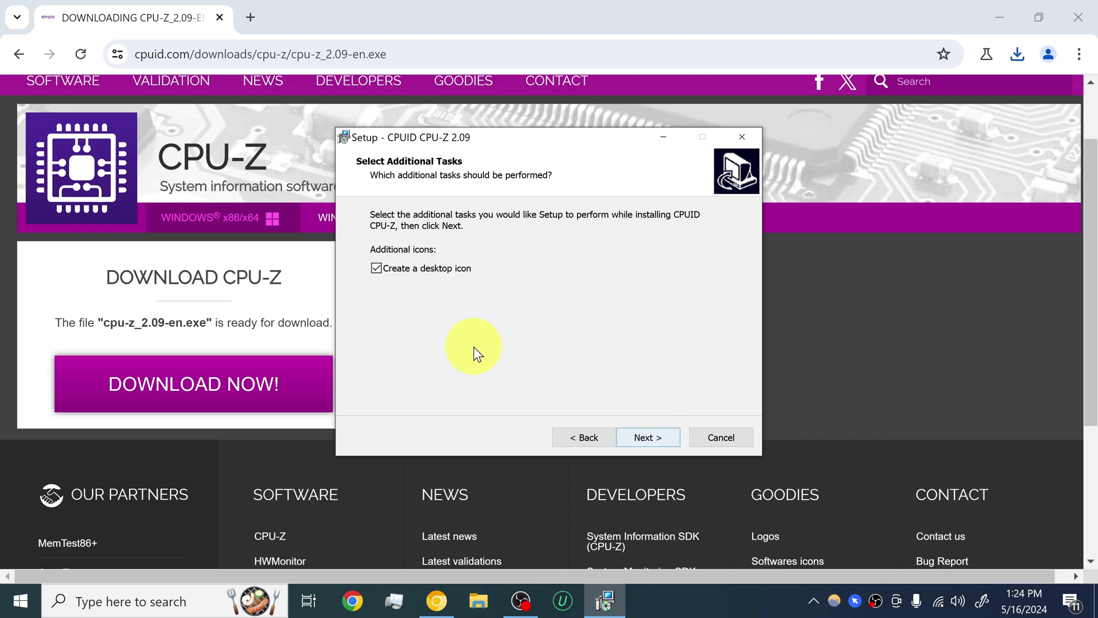
left_click(658, 436)
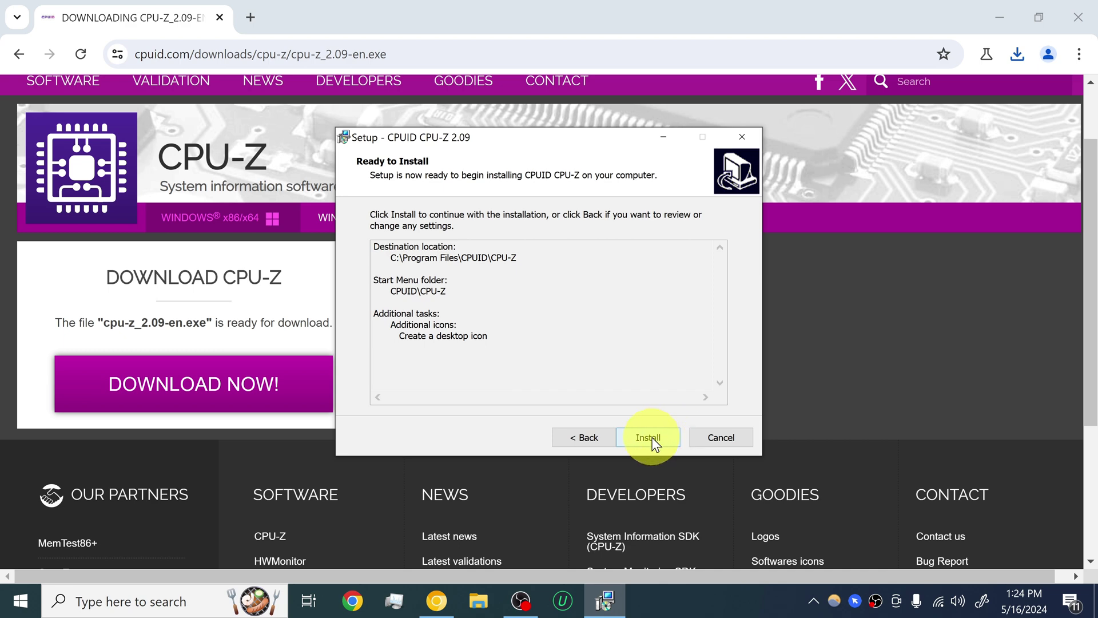
left_click(651, 439)
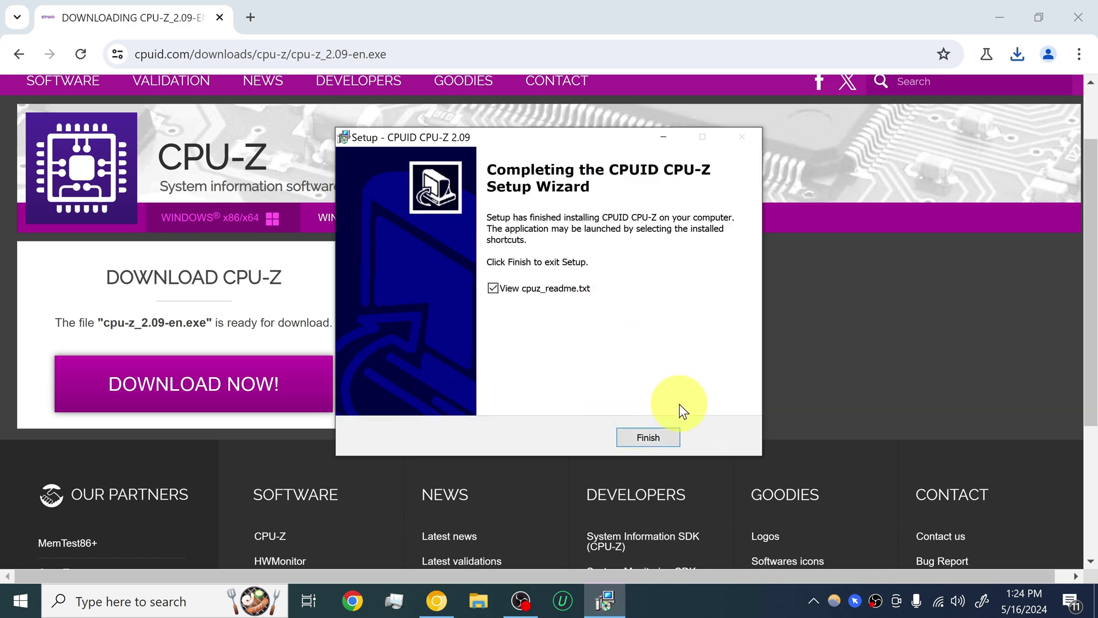
left_click(527, 287)
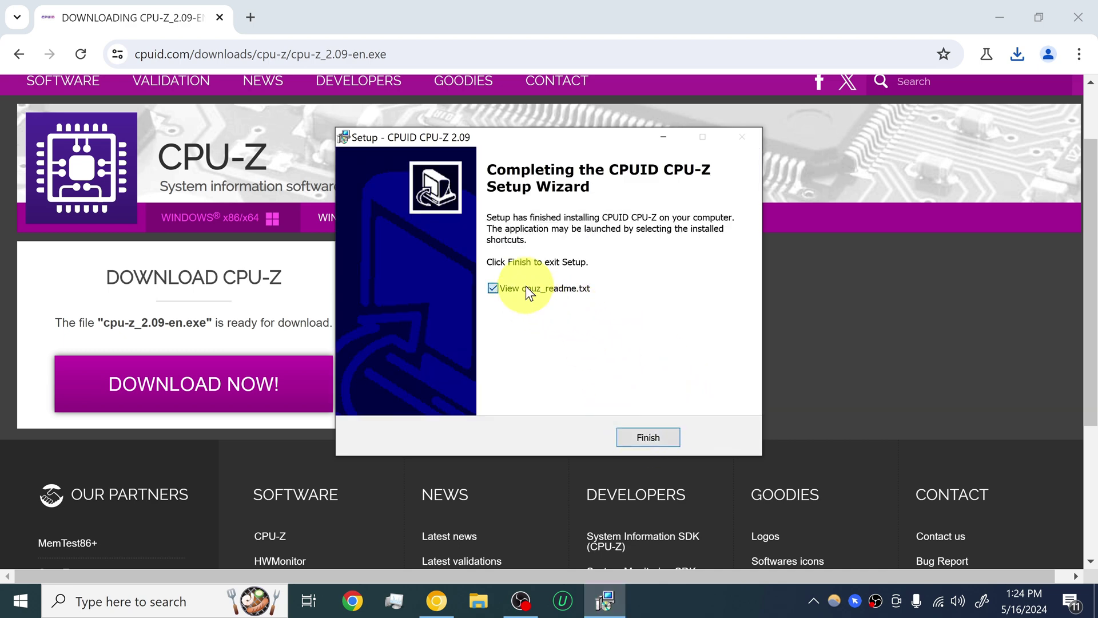
left_click(647, 437)
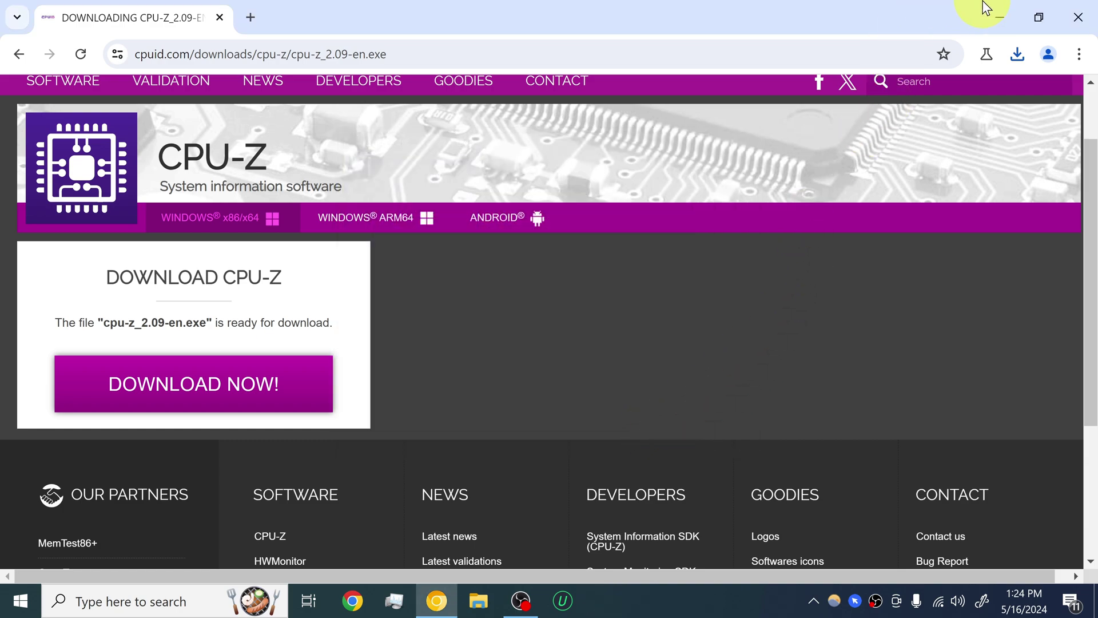
Minimize the browser, move the CPUID CPU-Z shortcut to an empty area of the desktop and launch CPU-Z
left_click(1013, 8)
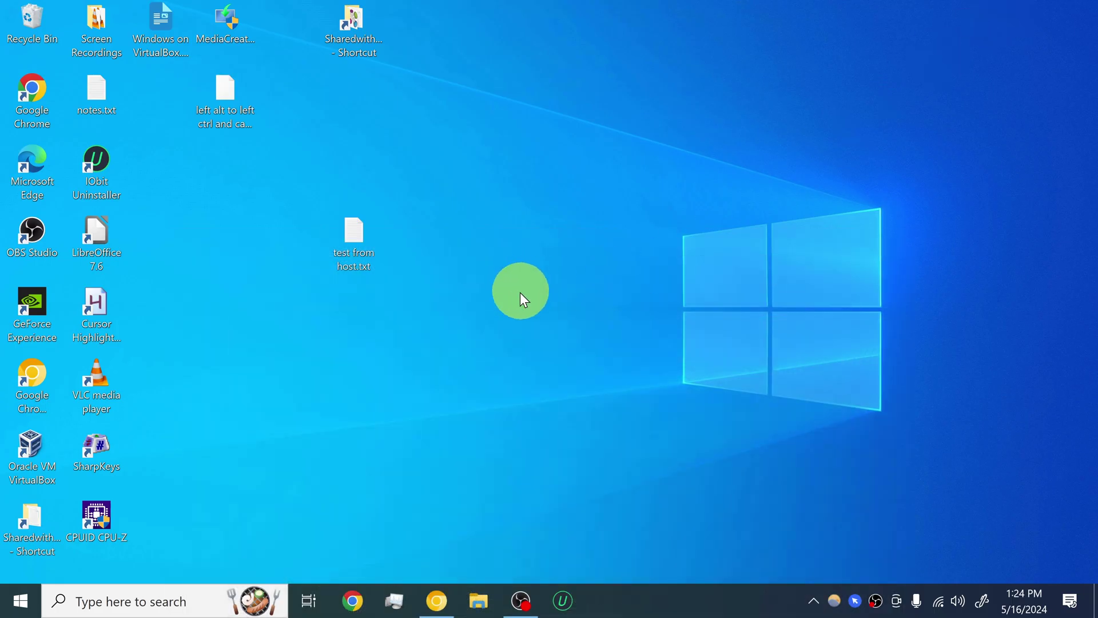
left_click_drag(104, 516, 443, 215)
left_click_drag(443, 215, 475, 146)
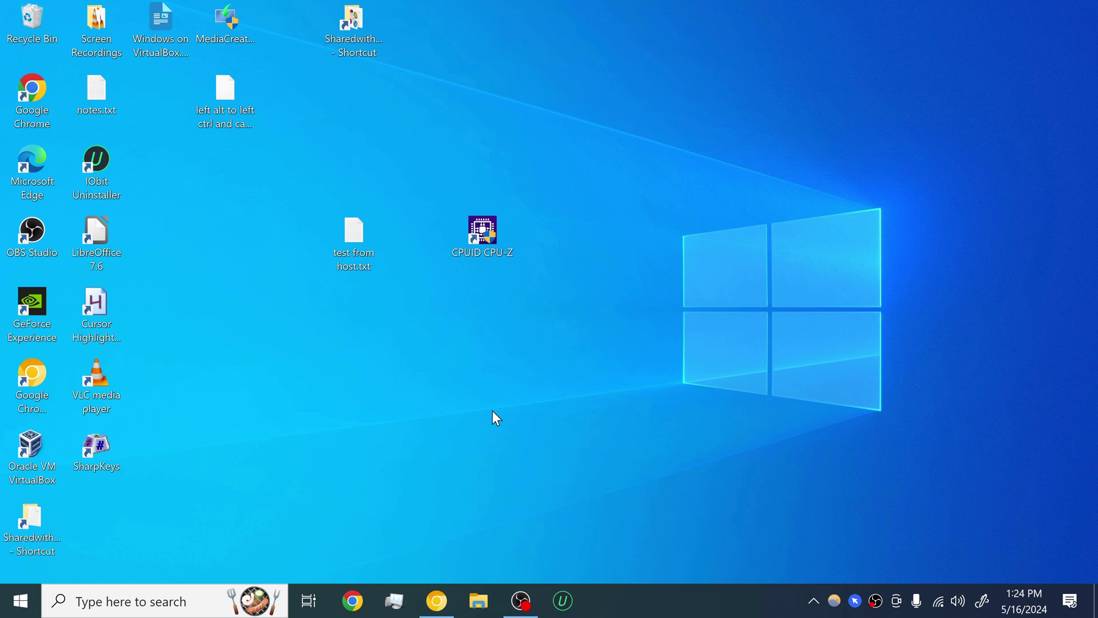
left_click(491, 410)
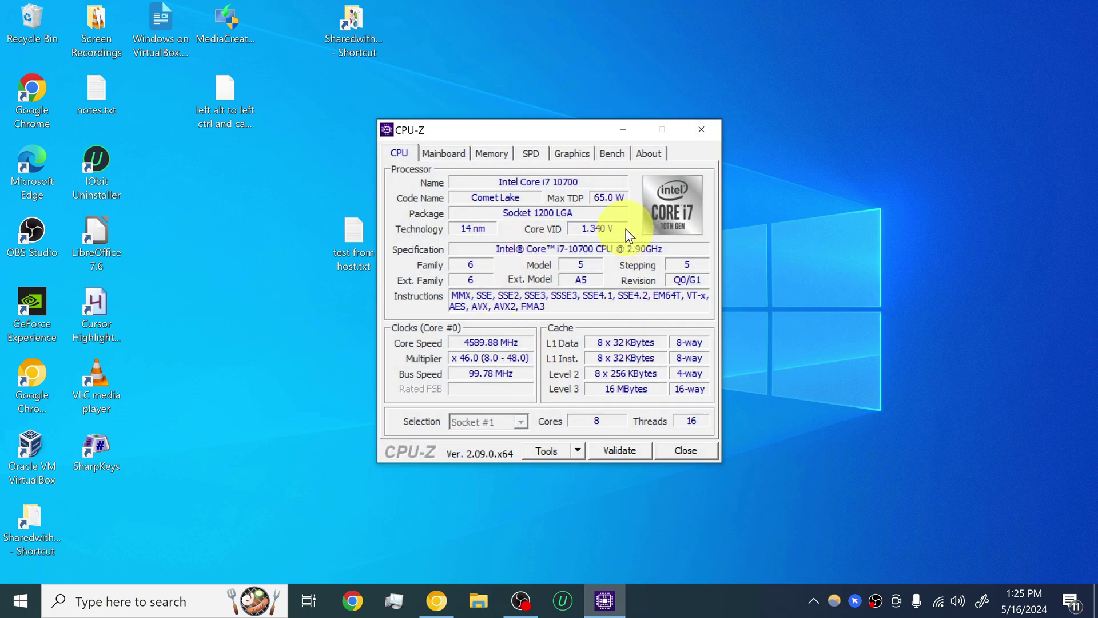
Examine the processor specifications, a first overview of the memory, and the motherboard and BIOS details
left_click_drag(492, 130, 533, 132)
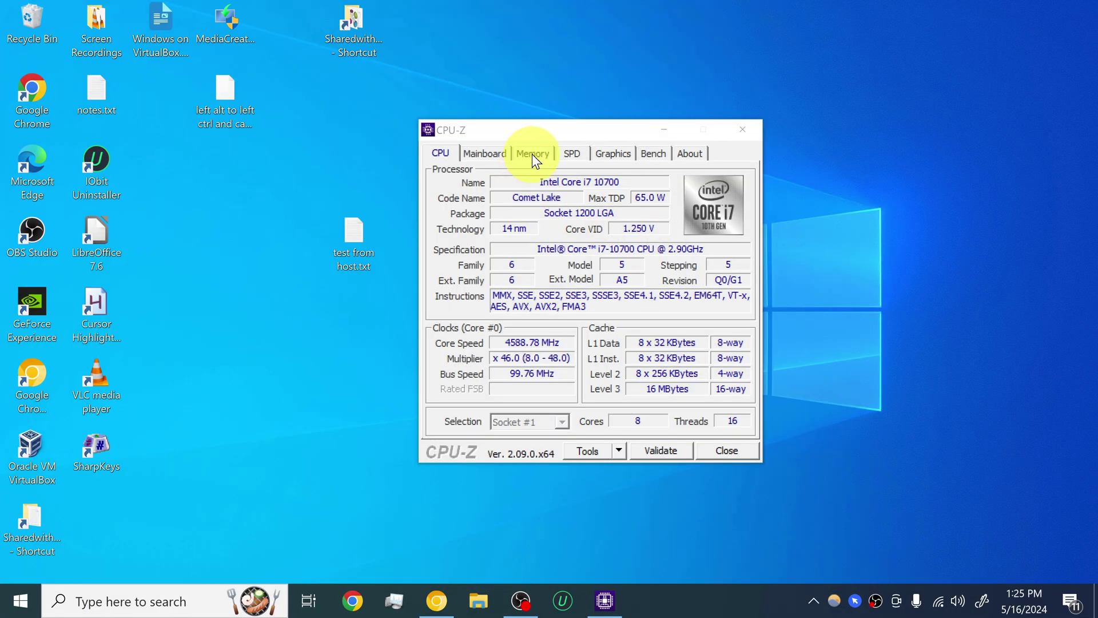
left_click(532, 154)
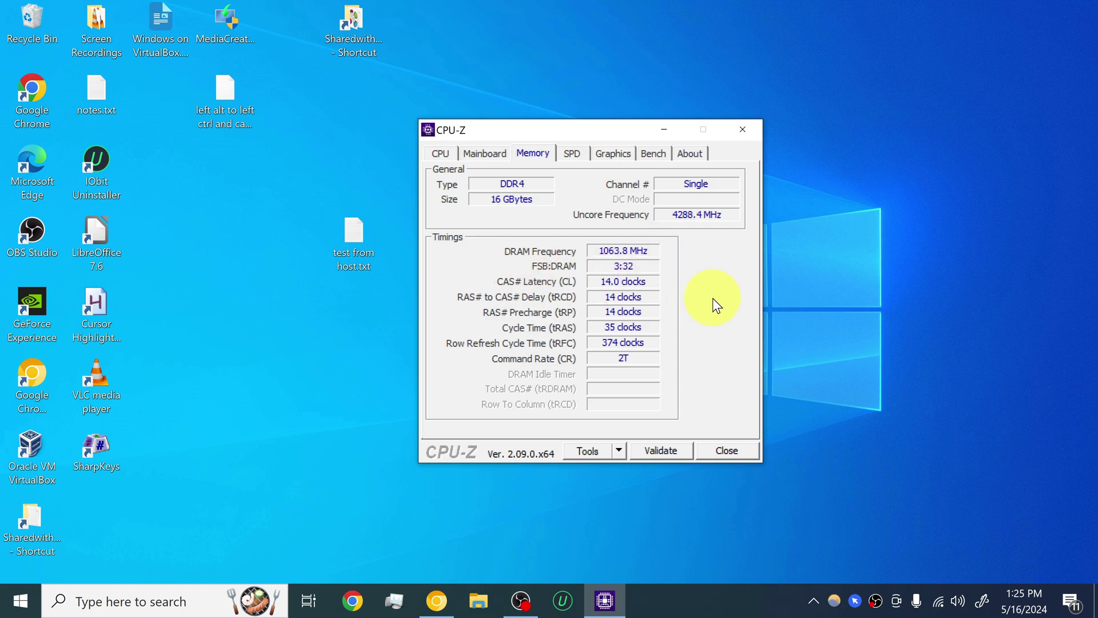
left_click(441, 152)
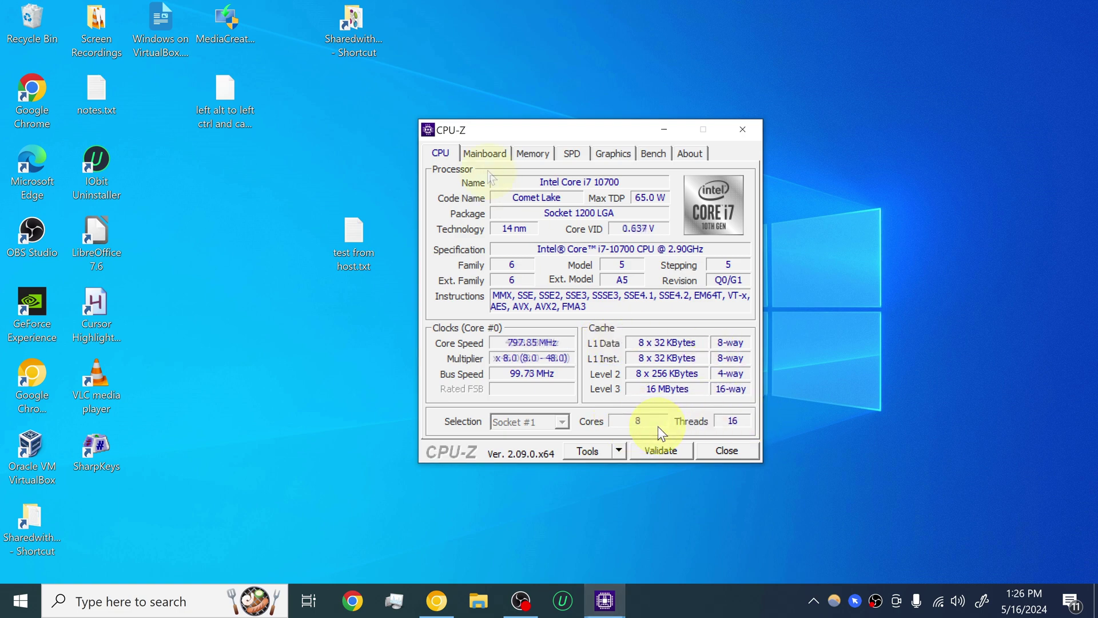
left_click(485, 153)
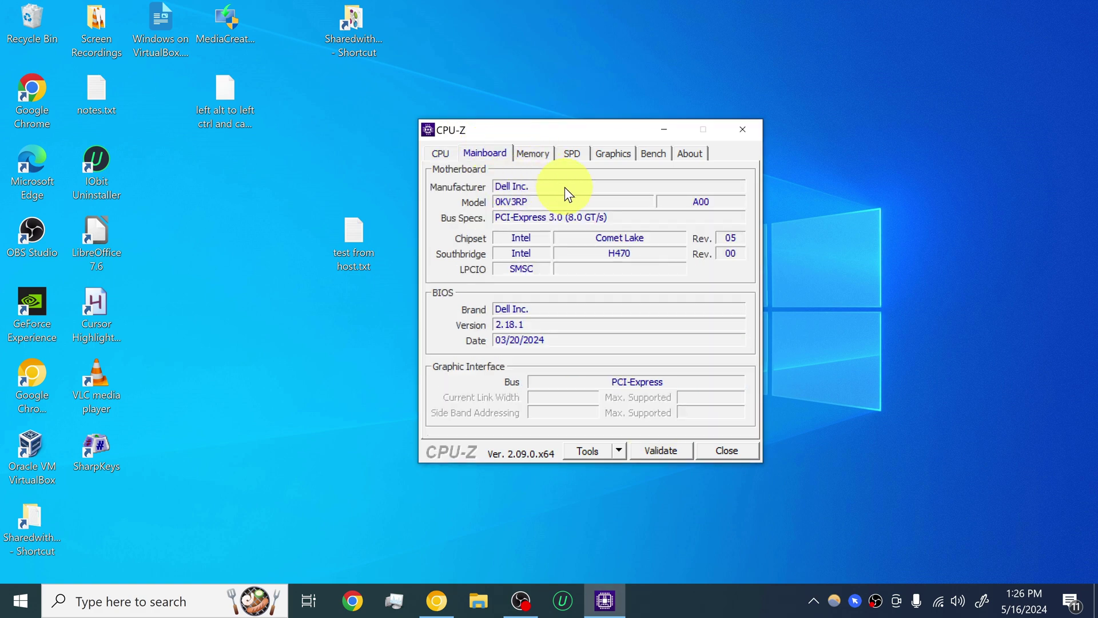
Examine the memory type, size and channel mode, and the SPD data of the module in Slot #3
left_click(538, 153)
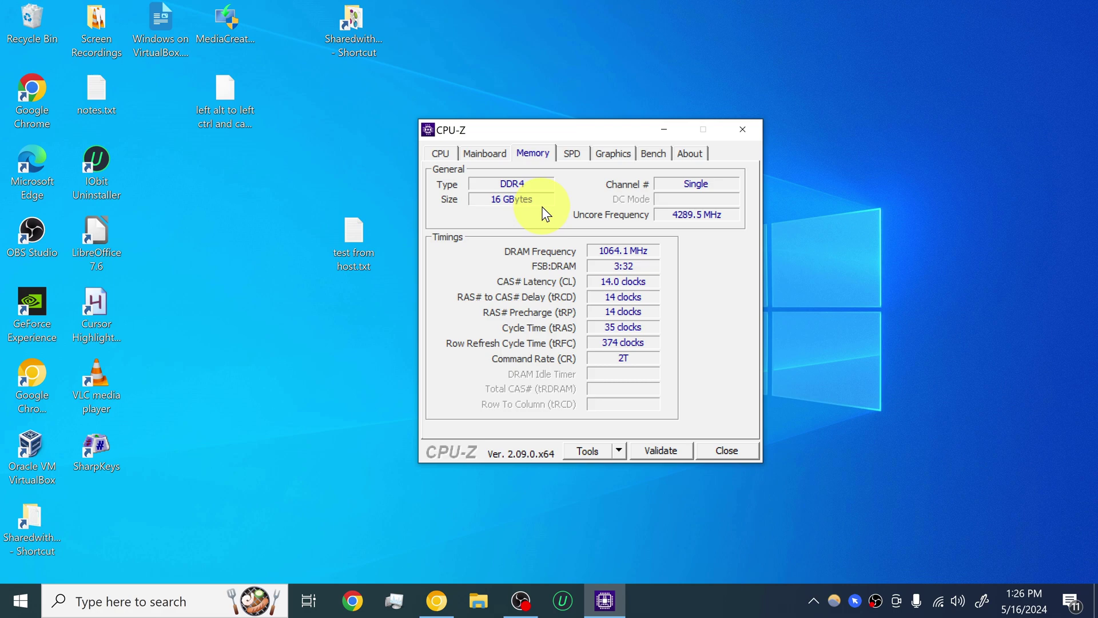
key("ctrl")
key("ctrl")
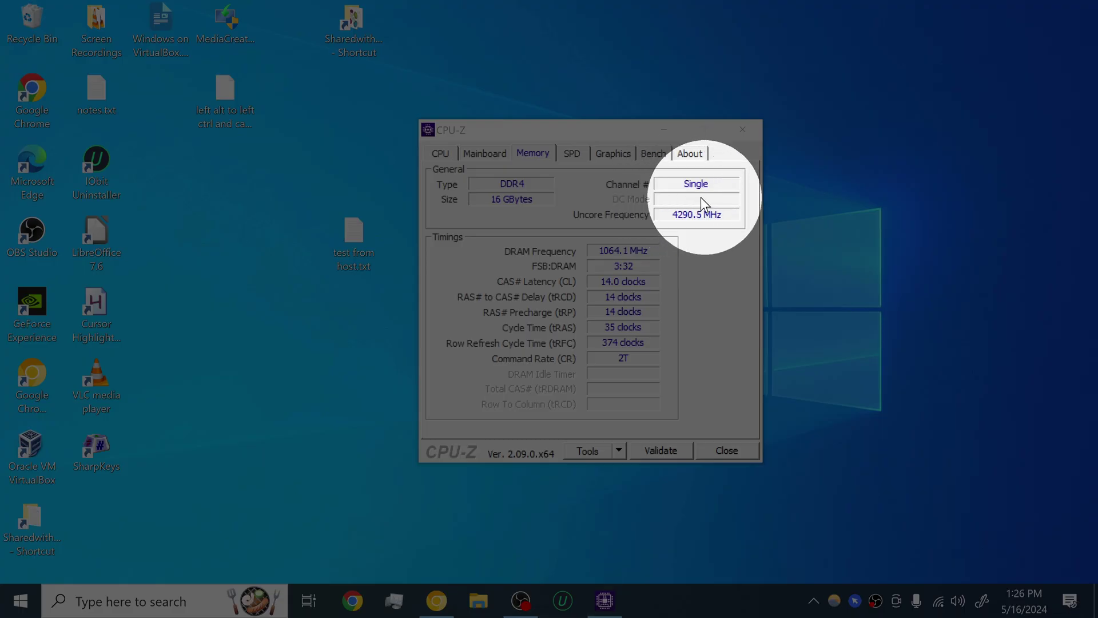
key("ctrl")
key("ctrl")
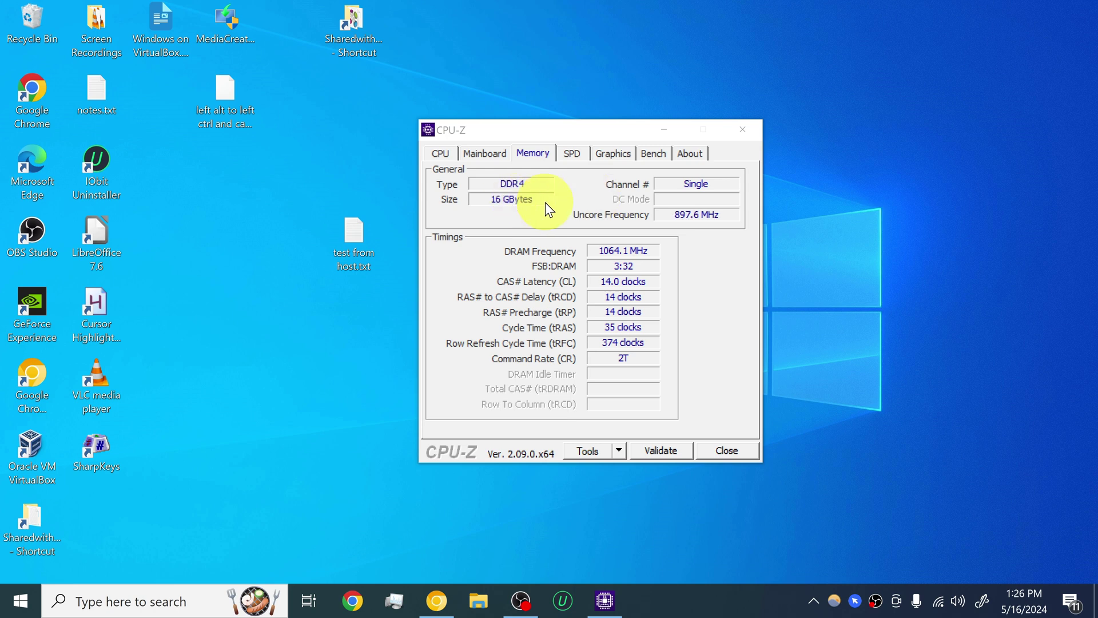
left_click(571, 154)
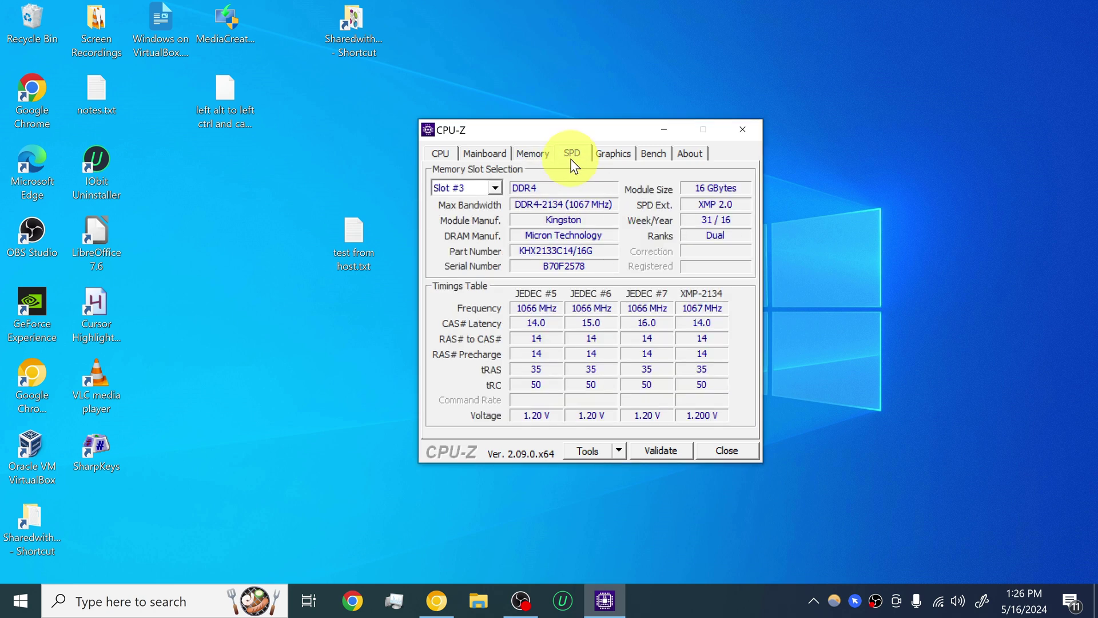
left_click(494, 189)
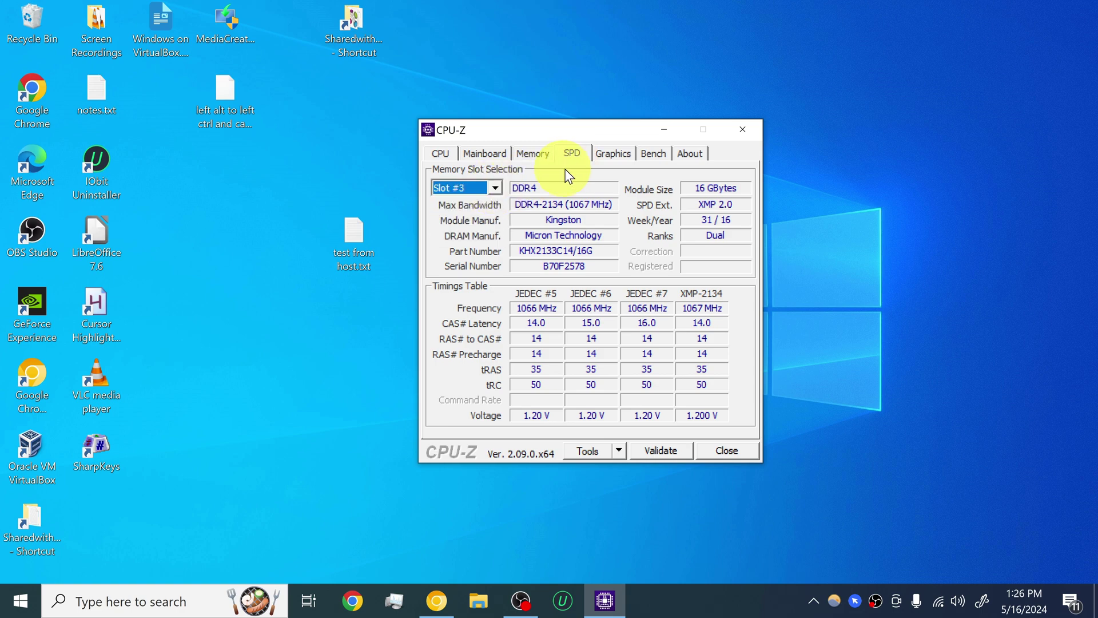
Display the graphics details of the NVIDIA GeForce GTX 1660 Ti and view the CPU benchmark options
left_click(611, 154)
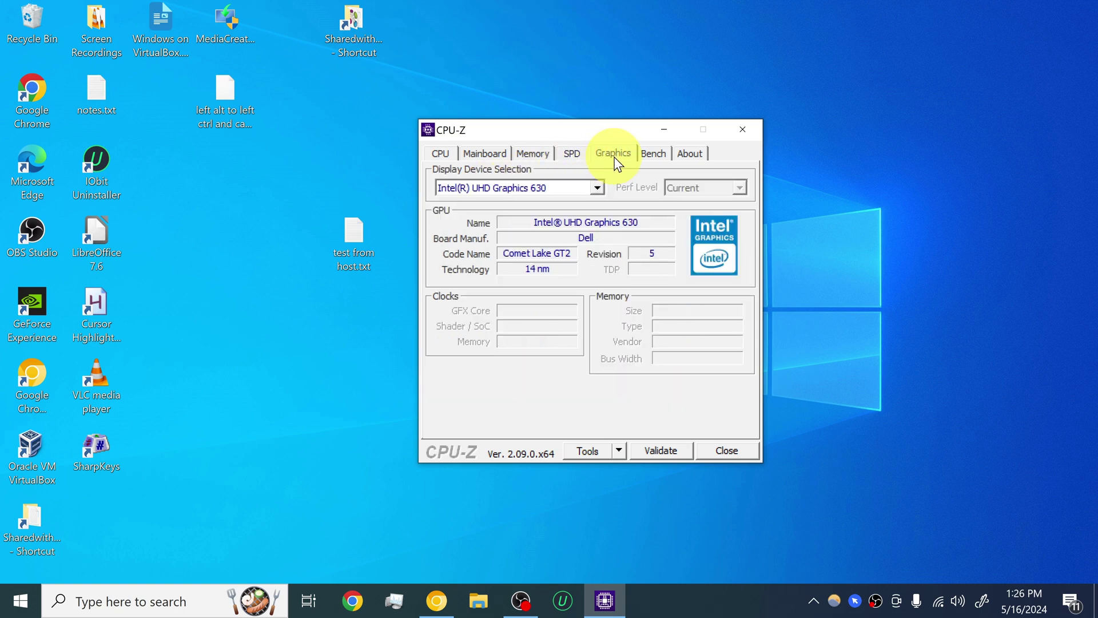
left_click(597, 187)
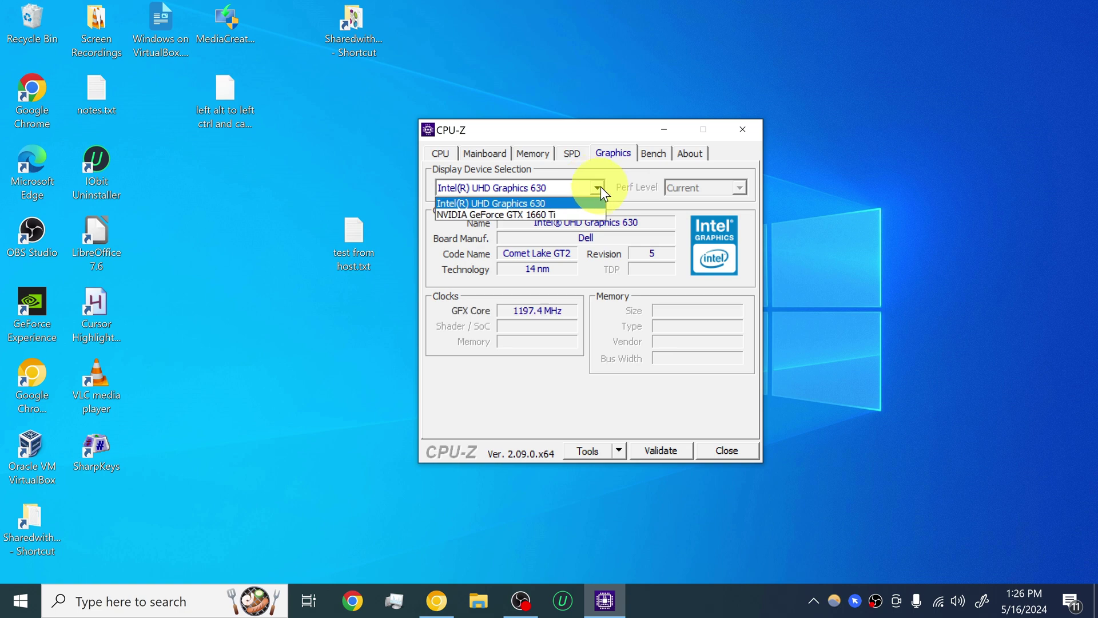
left_click(580, 213)
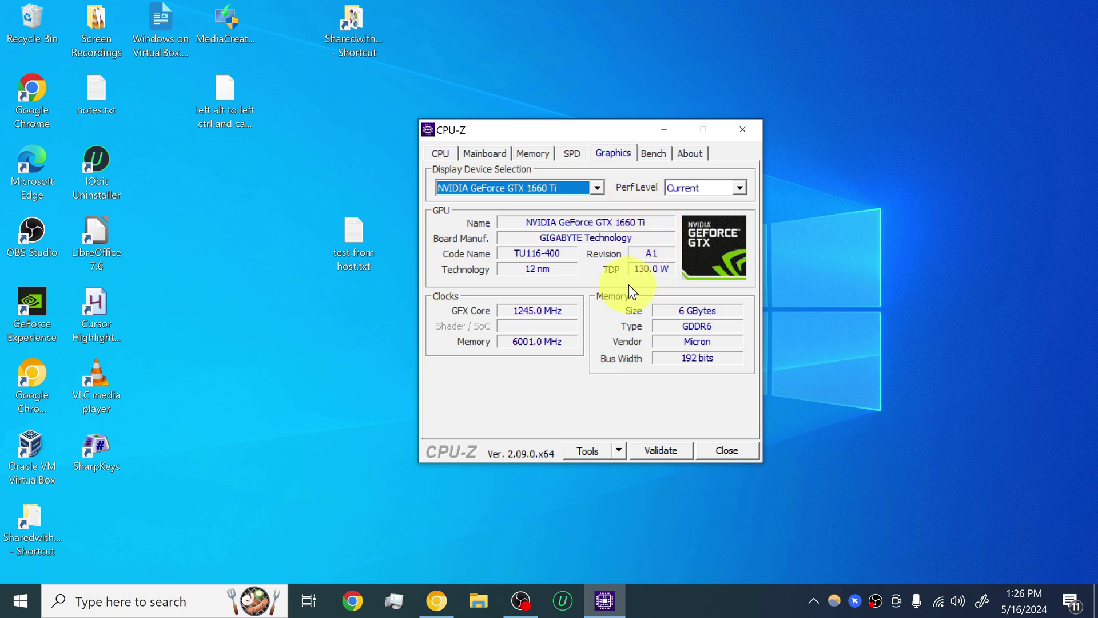
left_click(654, 162)
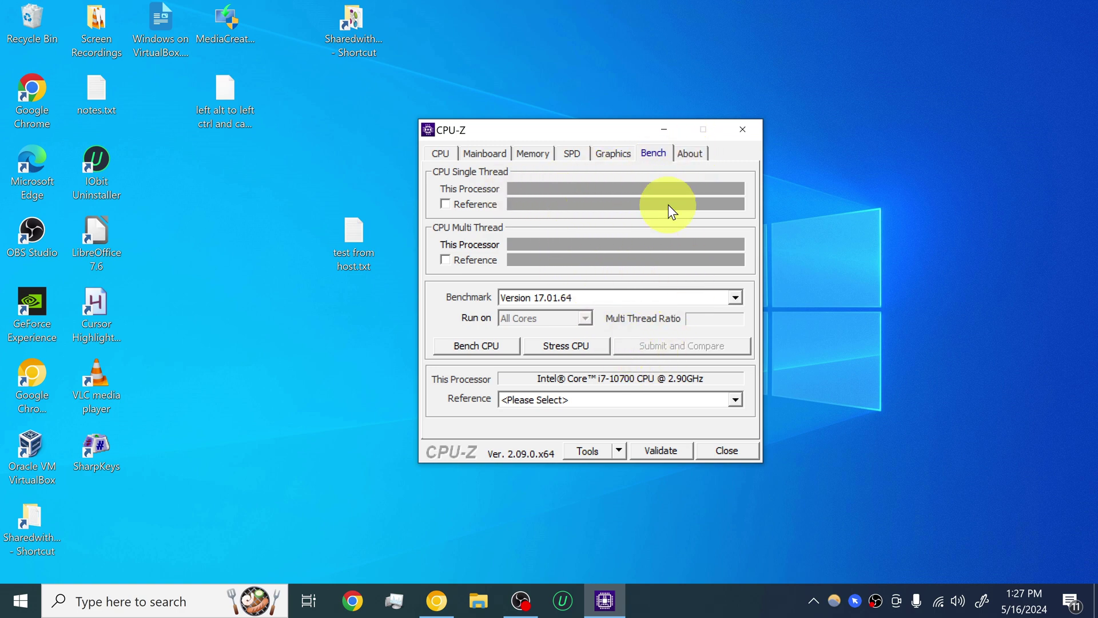
Save the hardware report as a TXT file to the Desktop under the default file name
left_click(689, 157)
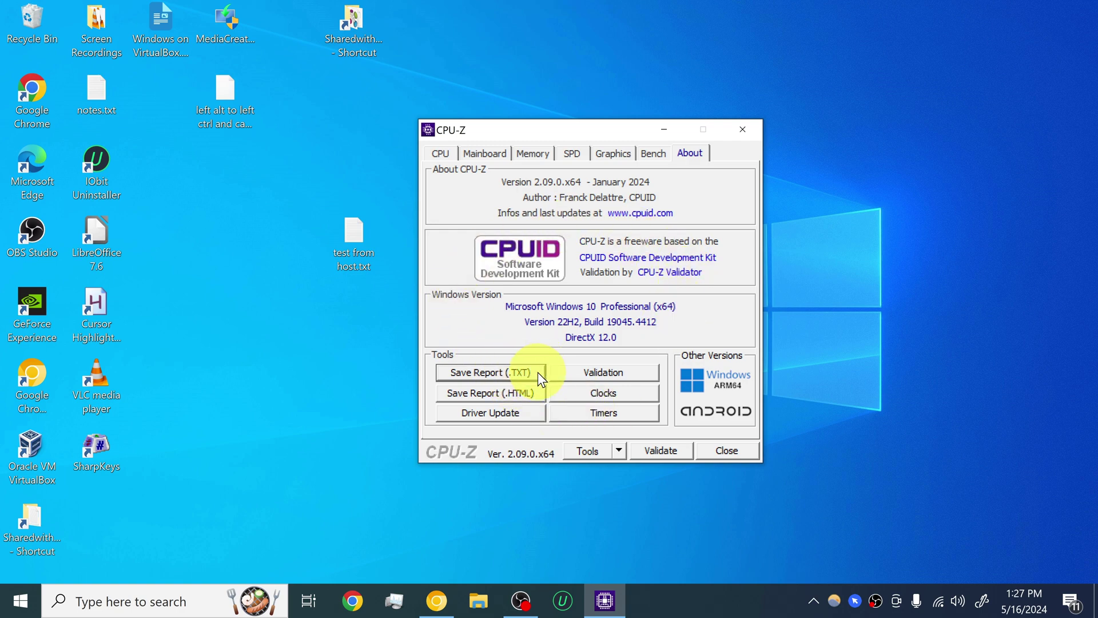
left_click(522, 375)
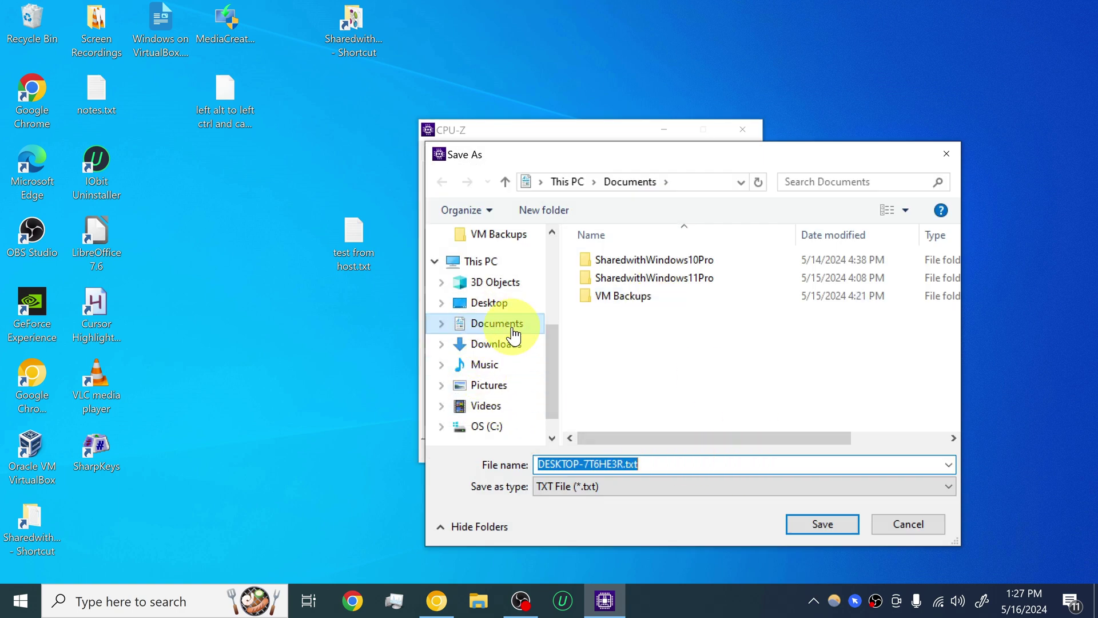
left_click(515, 302)
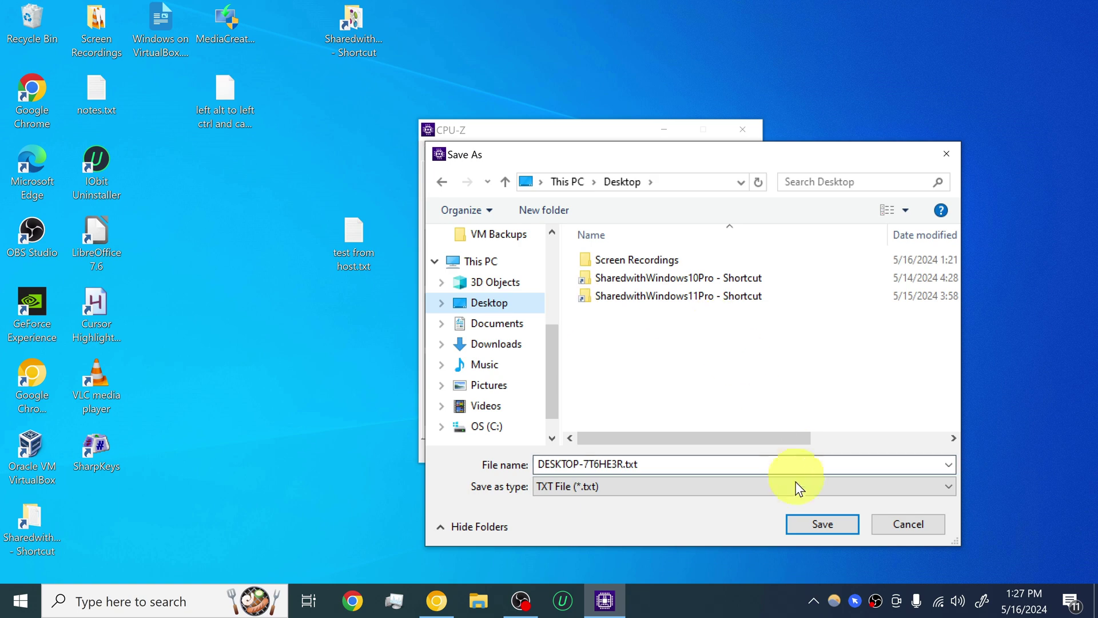
left_click(822, 524)
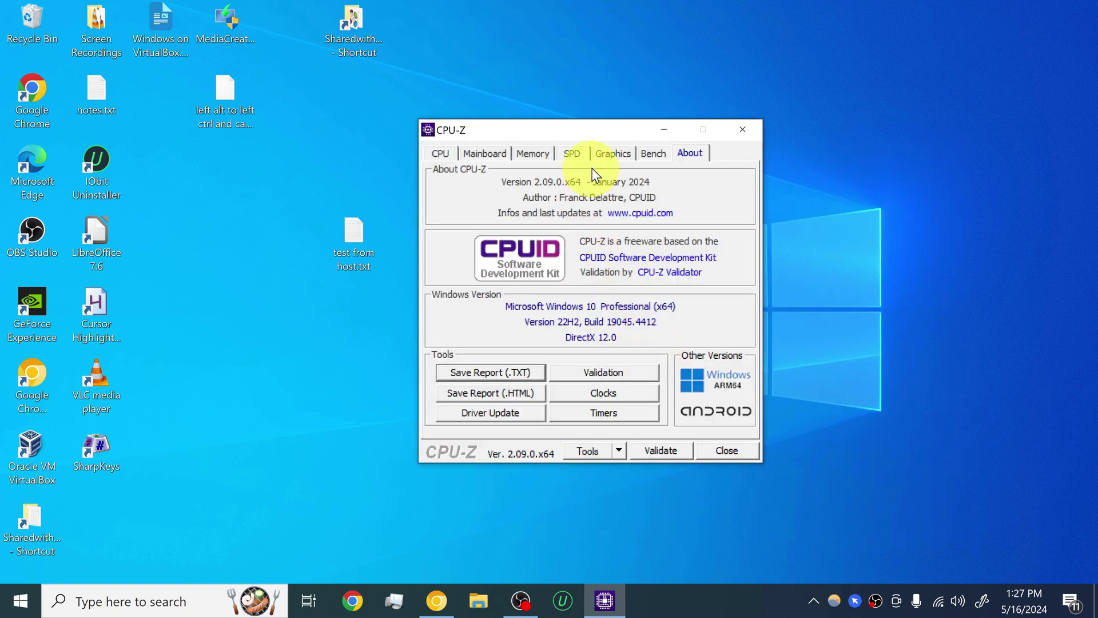
Return to the graphics card details of the NVIDIA GeForce GTX 1660 Ti
left_click(621, 158)
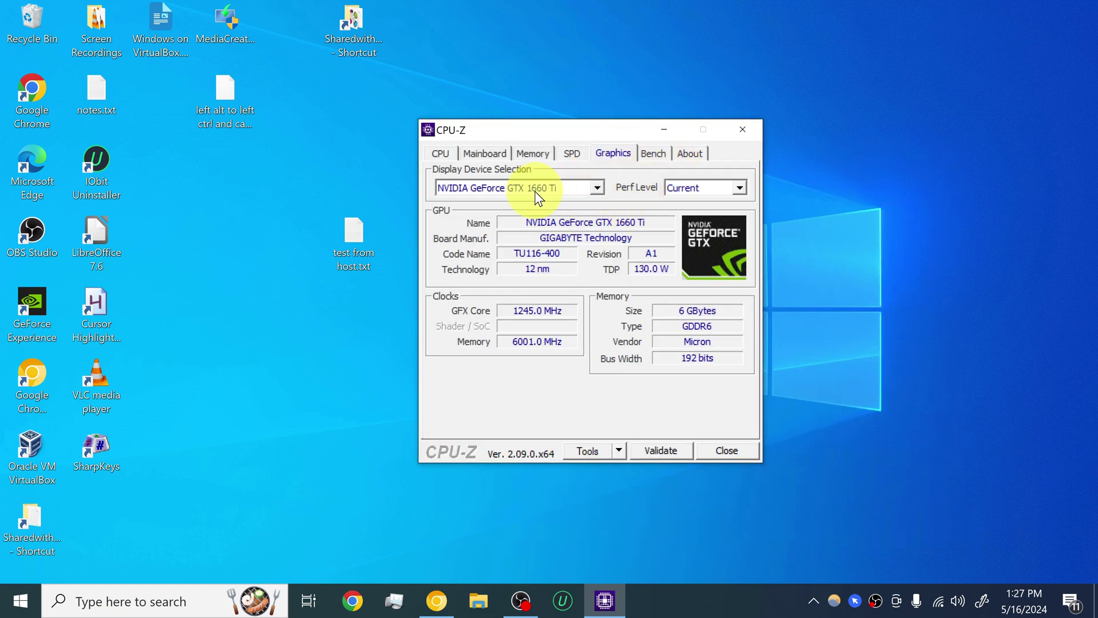
Open the saved report DESKTOP-7T6HE3R.txt from the Desktop, skim its contents and leave its window maximized
double_click(94, 515)
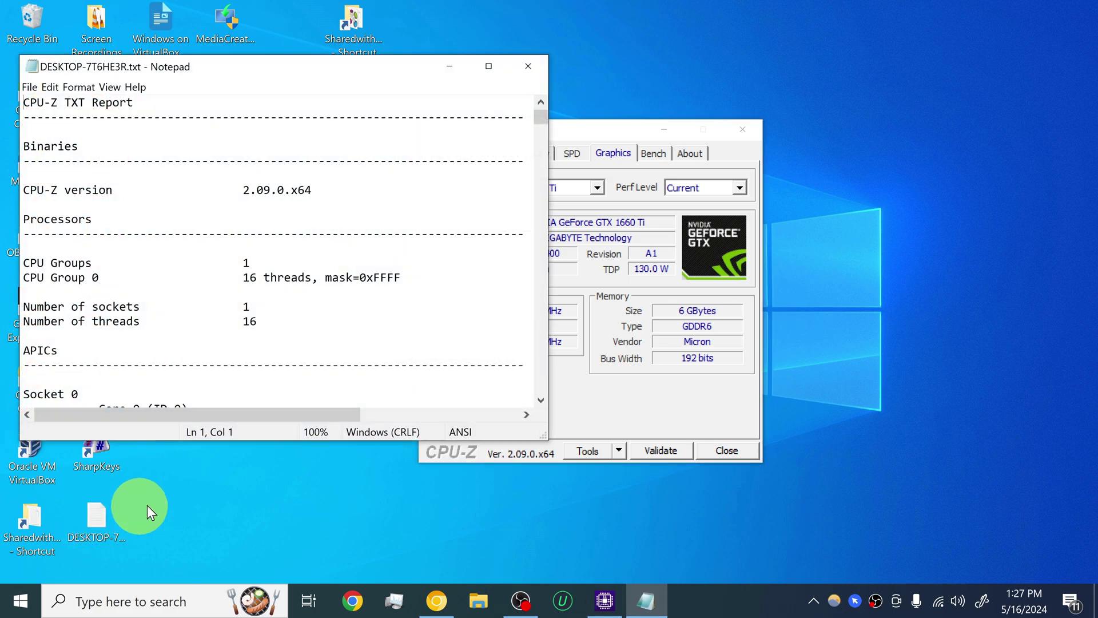
left_click(488, 66)
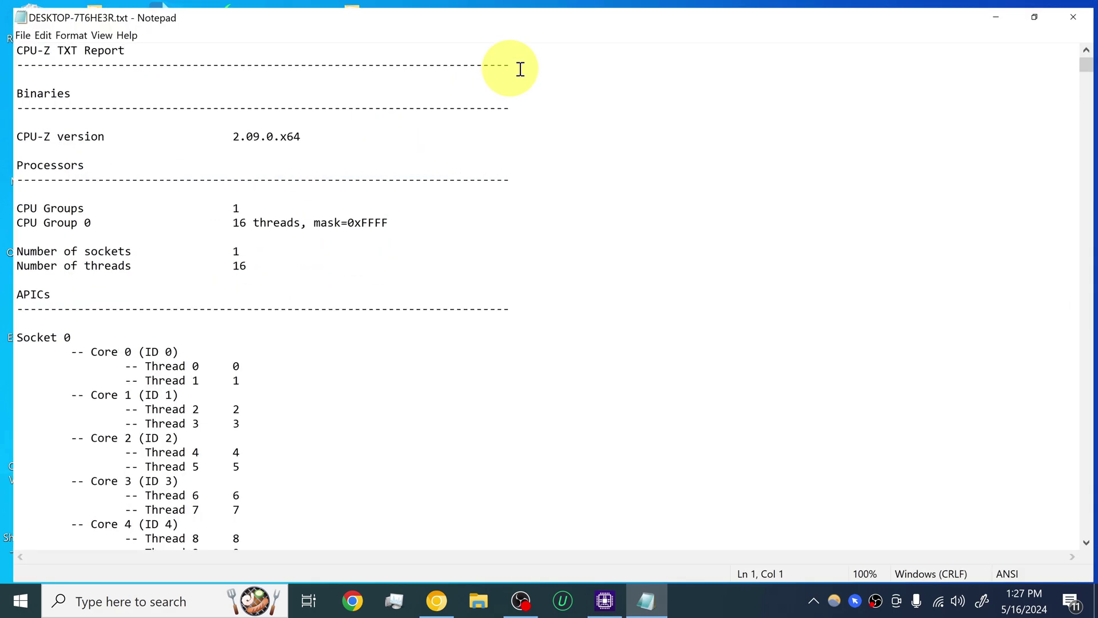
scroll(618, 246, "down", 10)
scroll(627, 295, "down", 15)
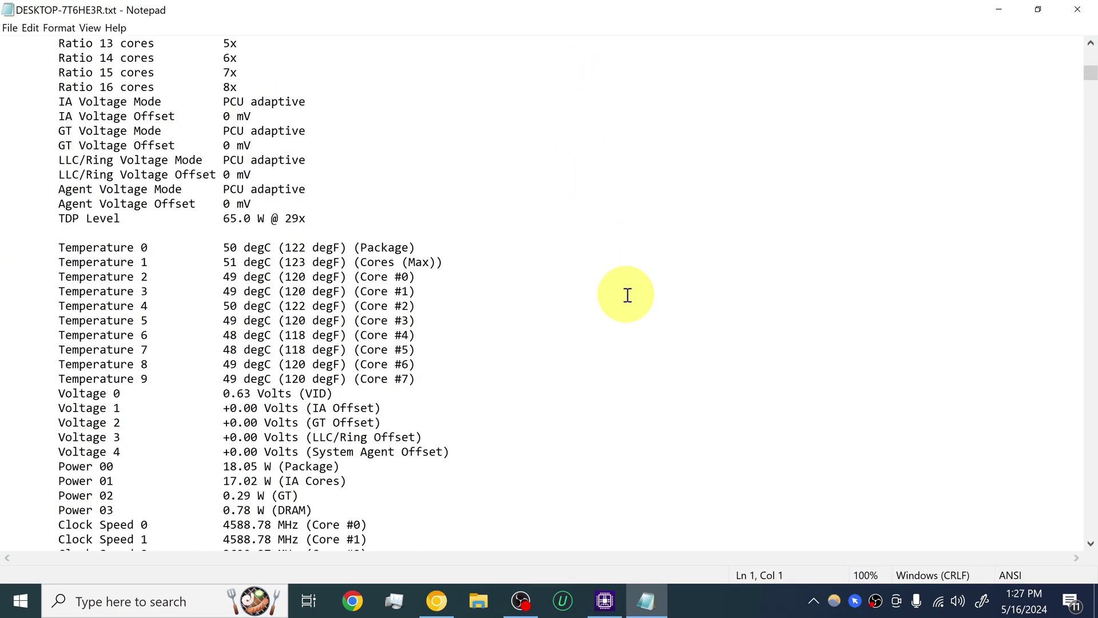
scroll(623, 289, "up", 20)
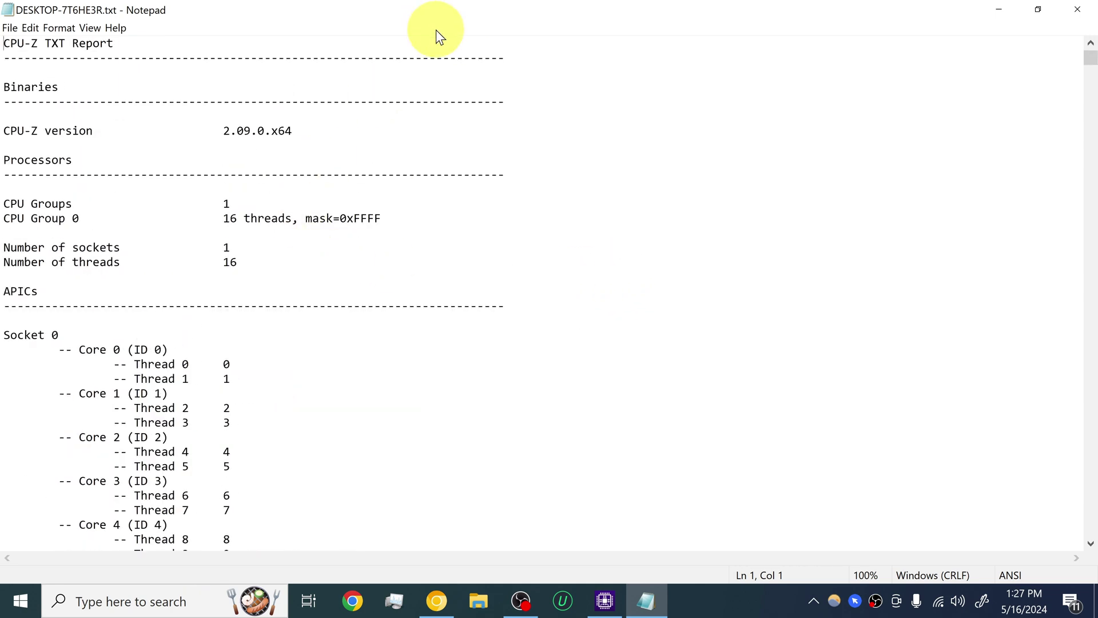
left_click_drag(466, 12, 508, 26)
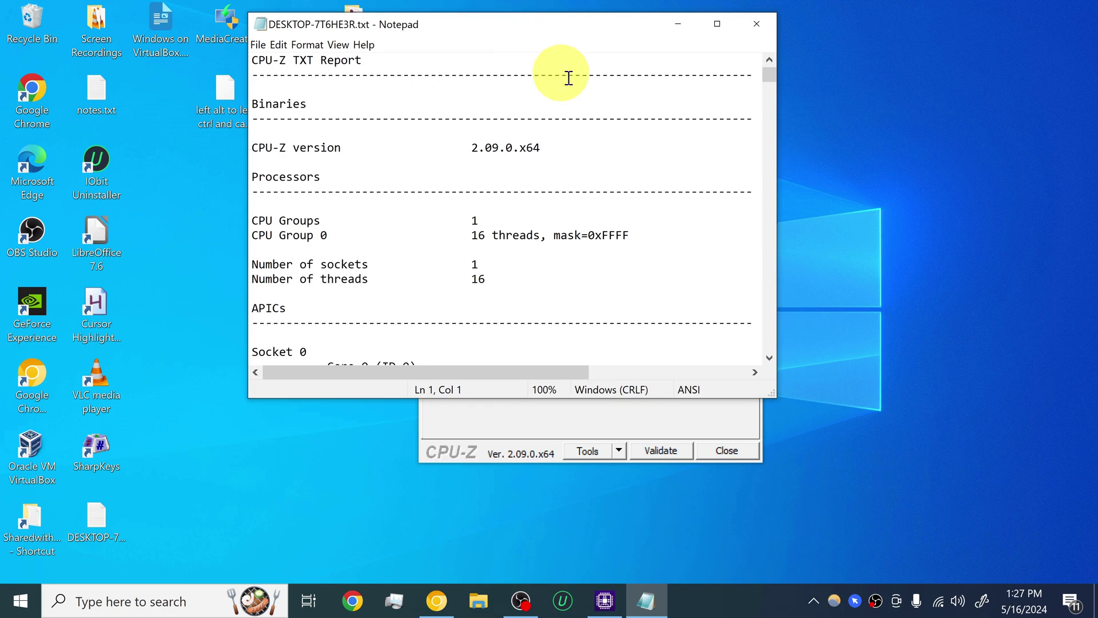
double_click(713, 31)
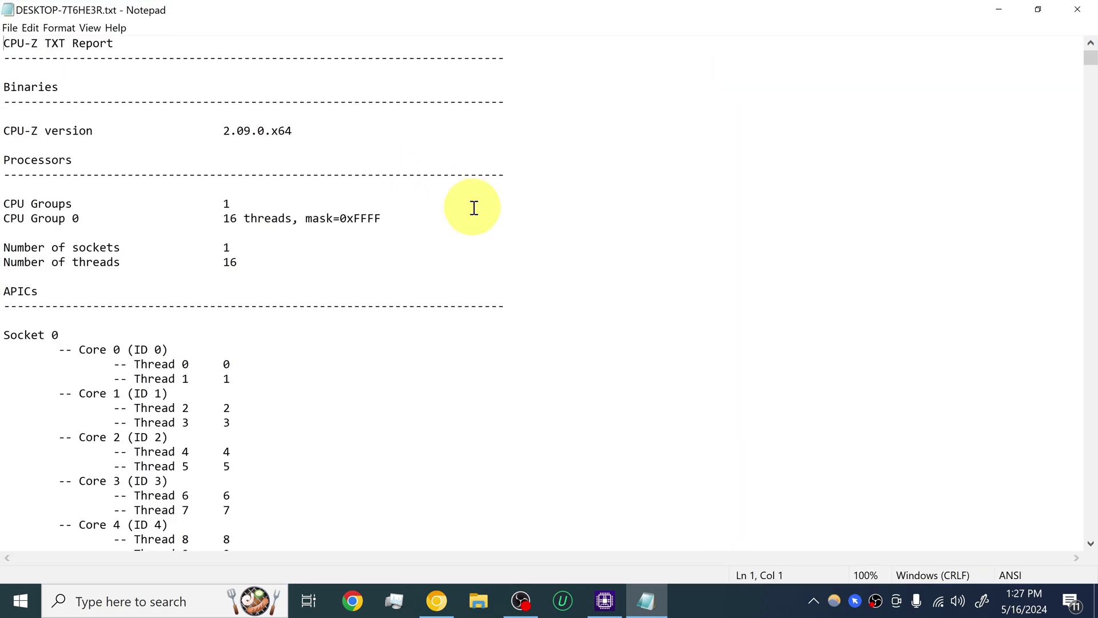
Examine the report's APICs section, marking the Core 0 and Core 7 entries under Socket 0
scroll(479, 217, "down", 20)
scroll(498, 228, "up", 6)
scroll(498, 226, "up", 10)
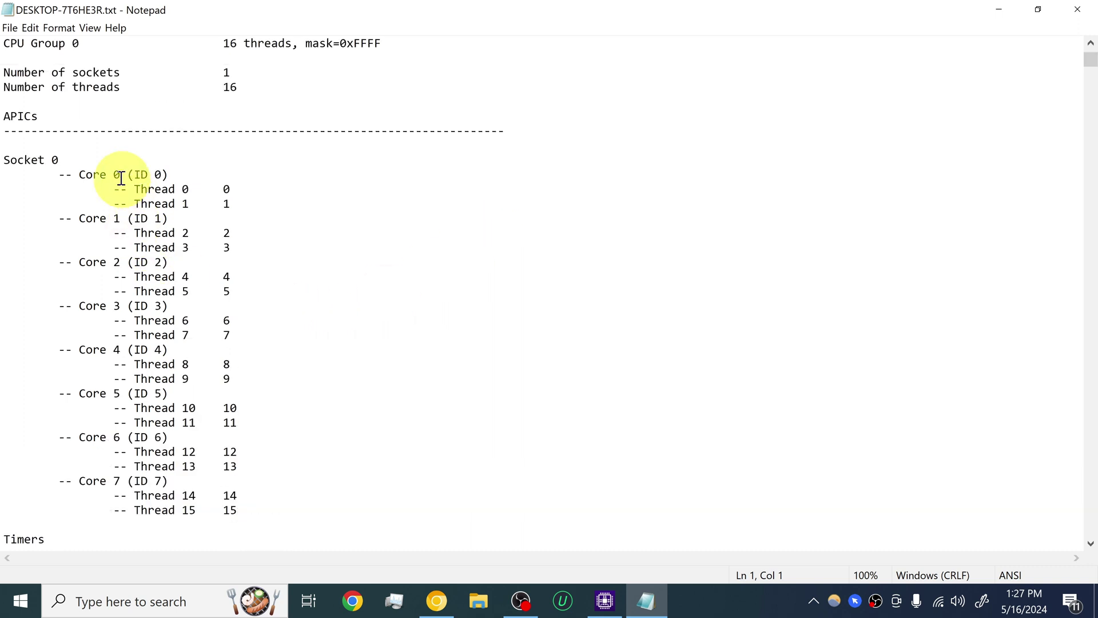
left_click_drag(113, 174, 134, 174)
left_click_drag(109, 479, 204, 501)
left_click(248, 491)
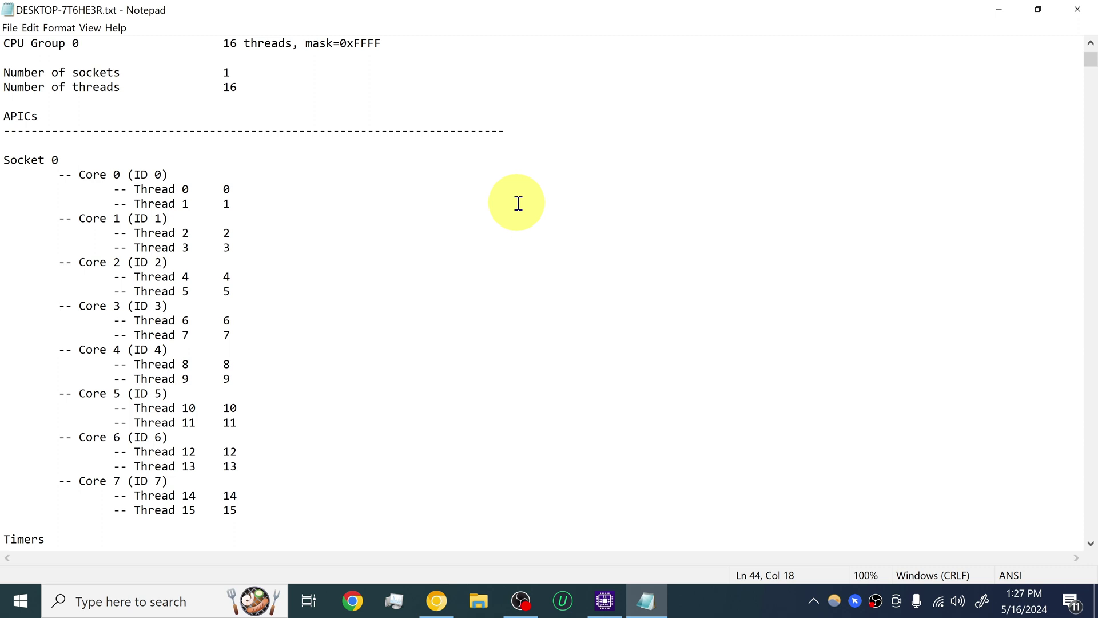
Search the report for "1660" and bring the matching display adapter entry into view
key("ctrl+f")
type("1660")
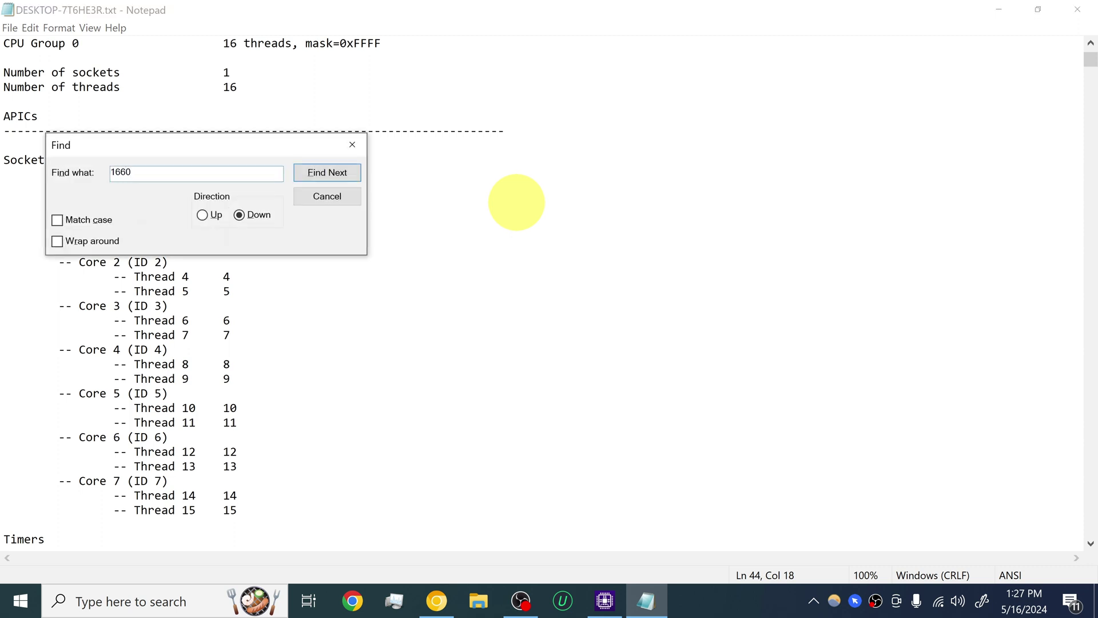
key("Return")
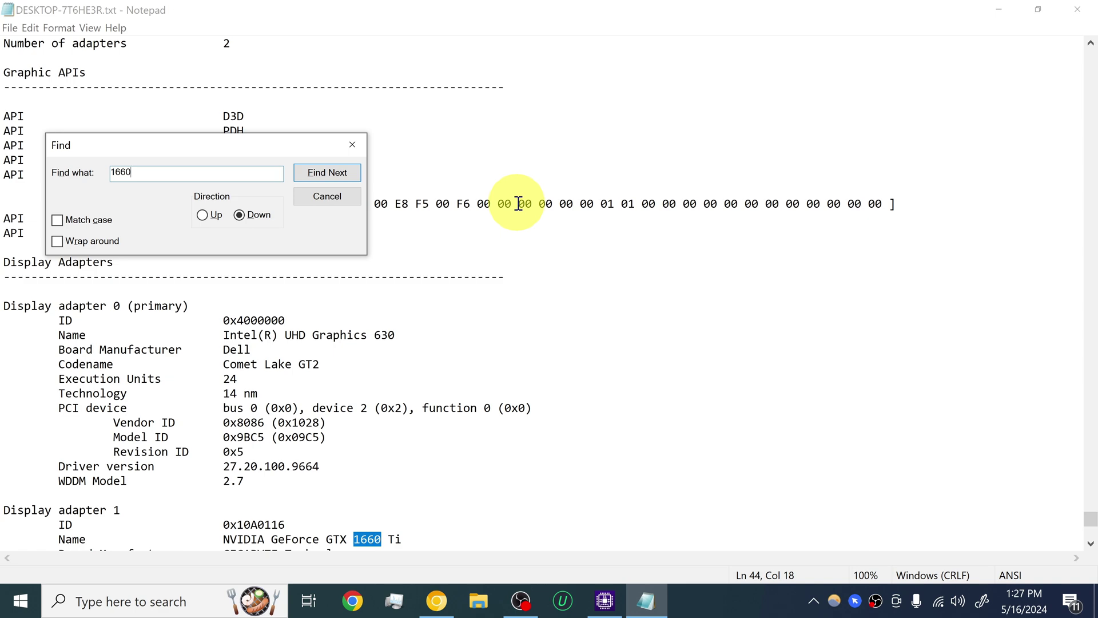
left_click(355, 143)
scroll(437, 380, "down", 2)
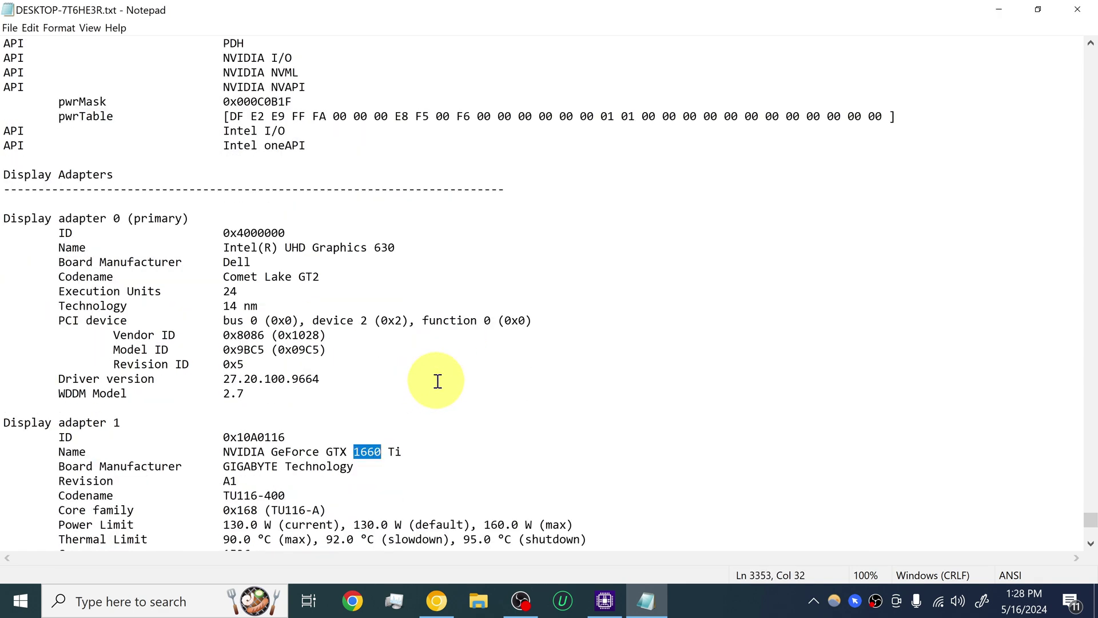
Search further down the report for another occurrence of "1660" and close the search
key("ctrl+f")
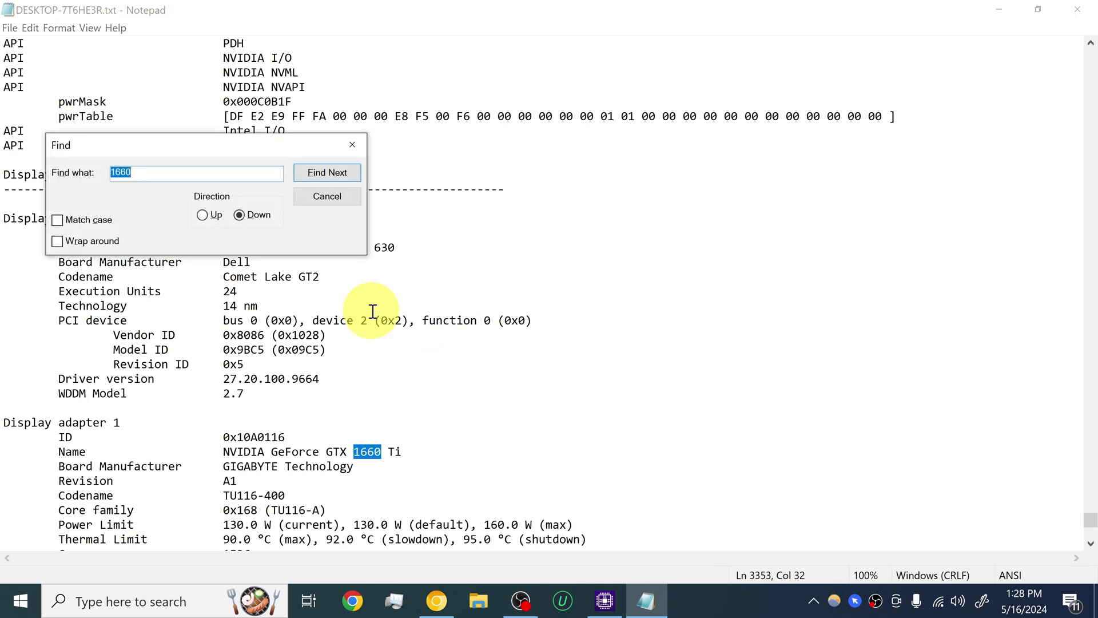
key("Return")
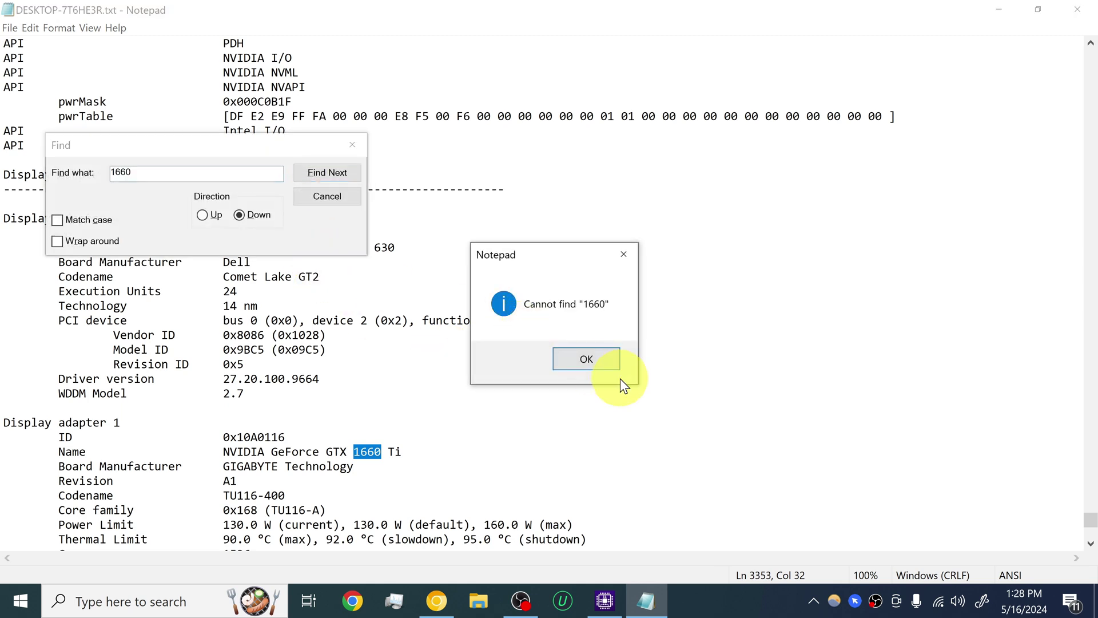
left_click(589, 358)
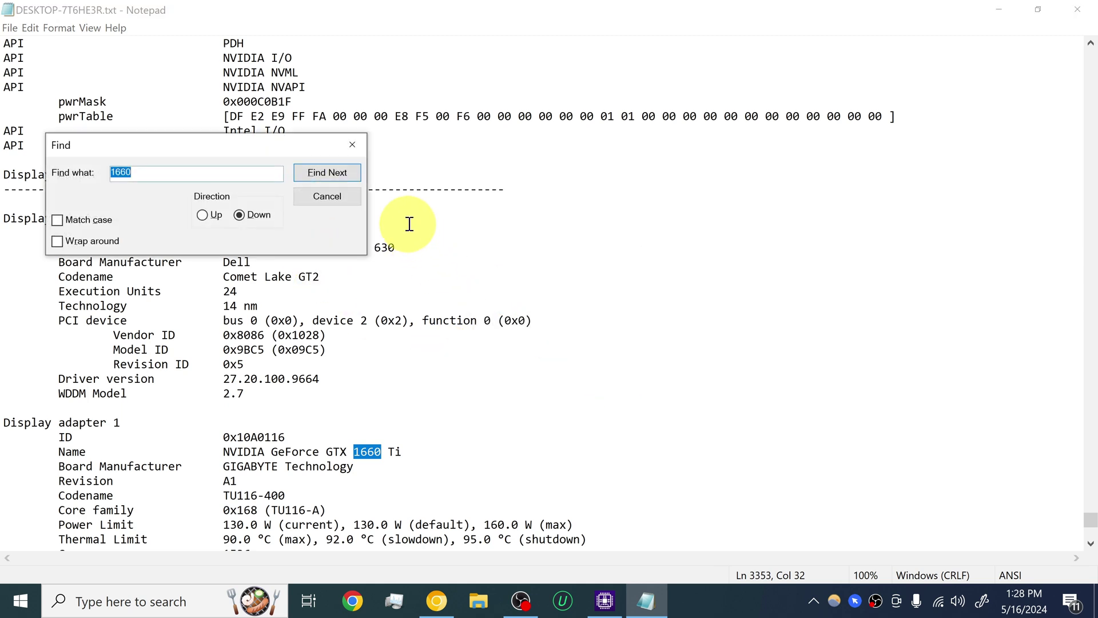
left_click(352, 144)
Examine the Display adapter 1 entries, highlighting the maximum thermal limit and the Technology line
scroll(539, 263, "down", 2)
scroll(539, 264, "down", 1)
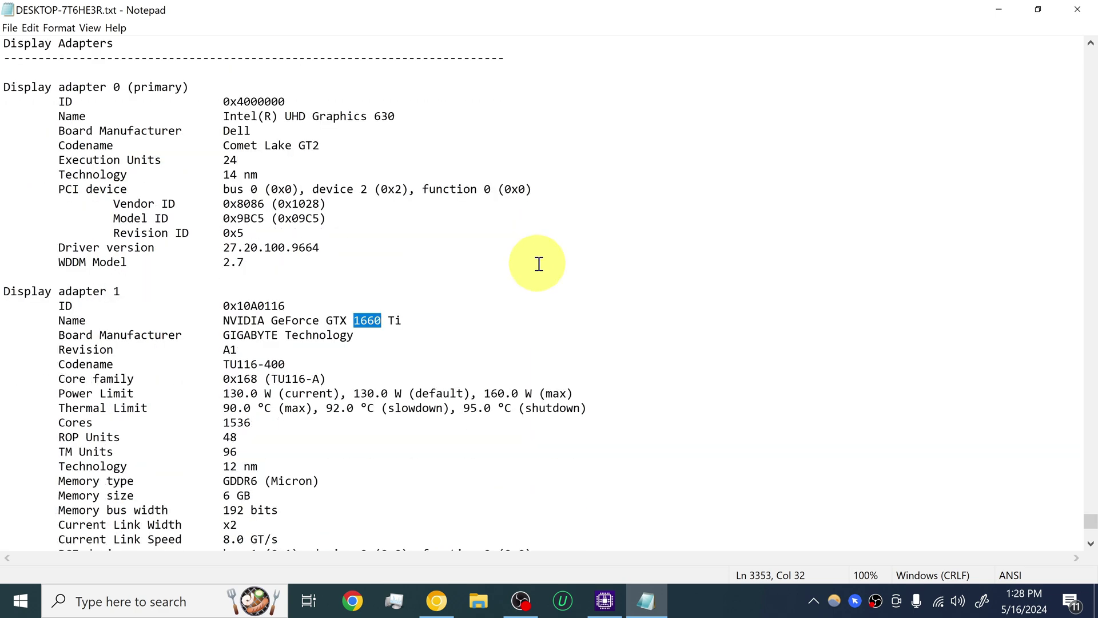
scroll(539, 263, "down", 1)
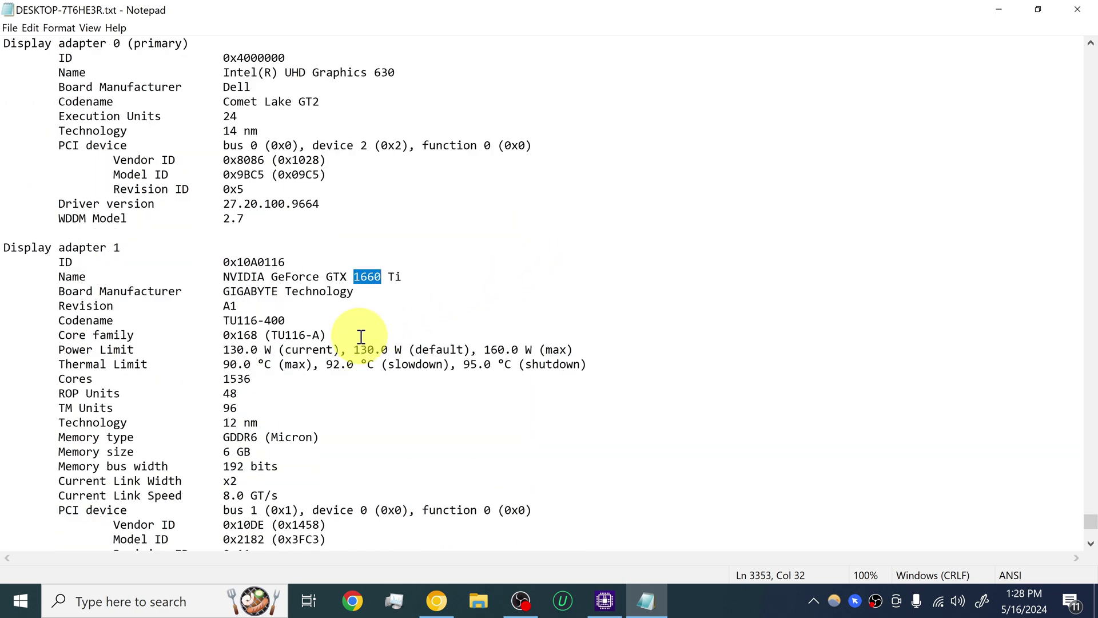
left_click_drag(224, 365, 291, 366)
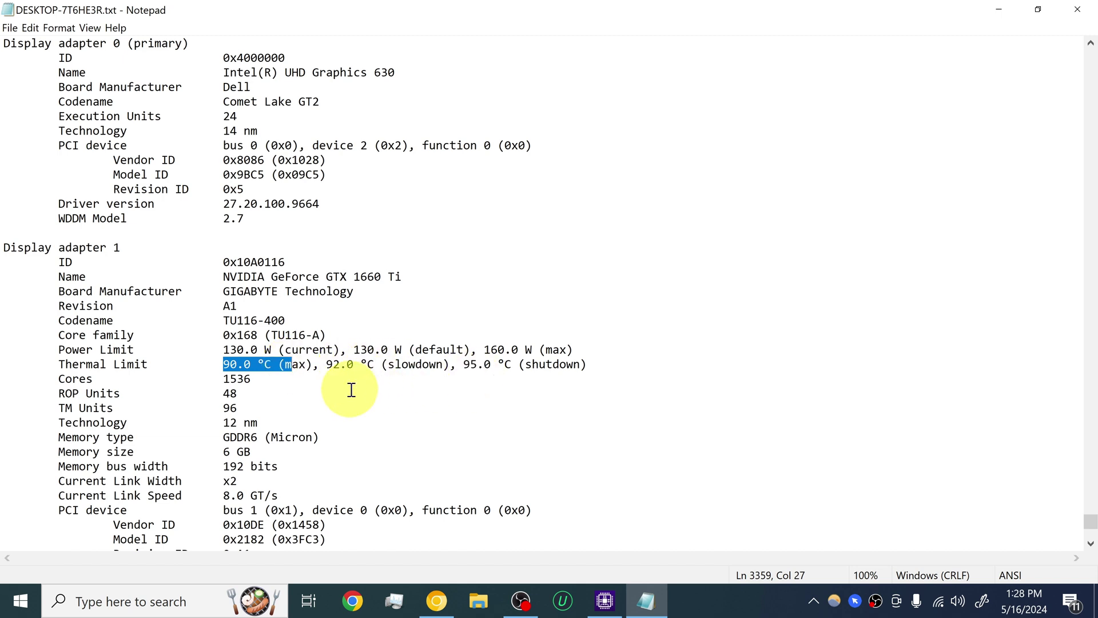
key("Down")
key("Down")
key("Down")
key("Down")
key("Home")
key("shift+End")
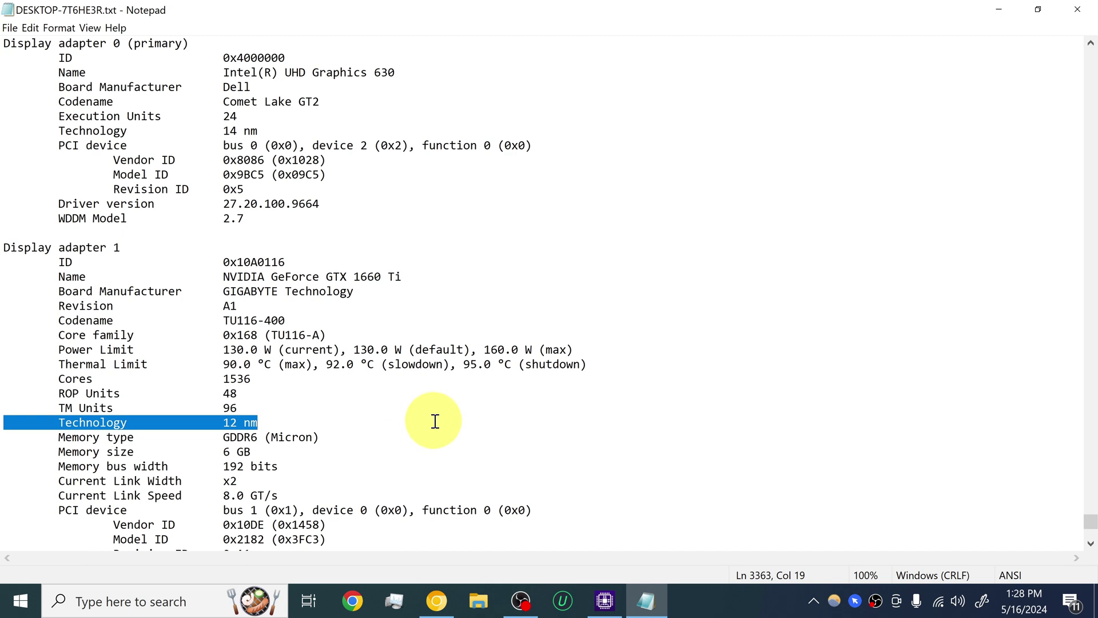
Highlight the ID value and the ID label of Display adapter 1, then clear the selection
scroll(434, 421, "down", 1)
left_click(331, 317)
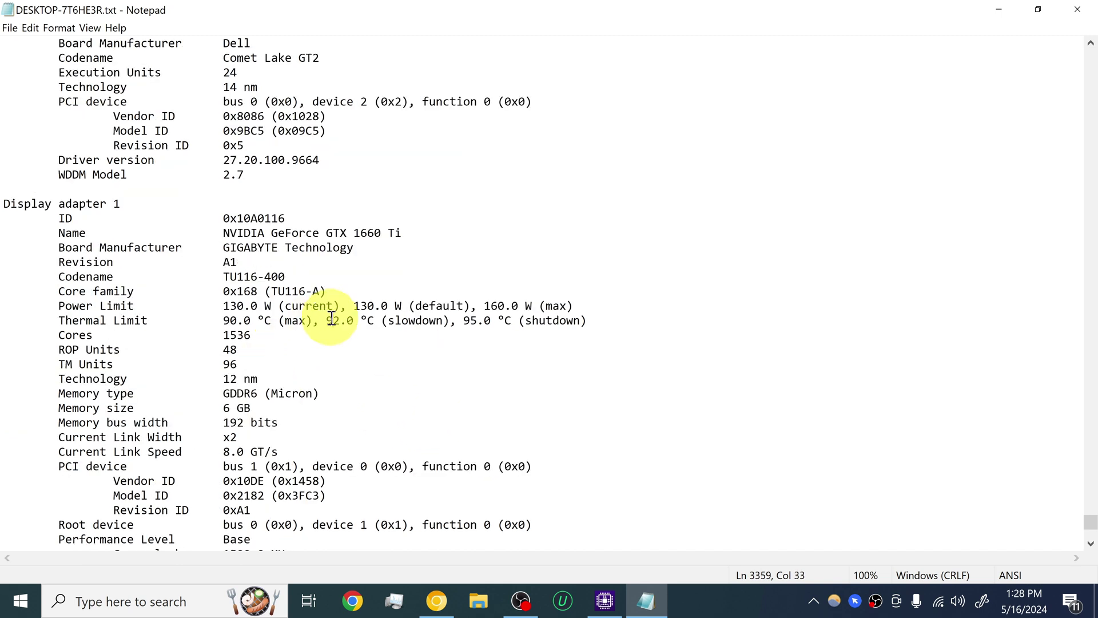
double_click(226, 219)
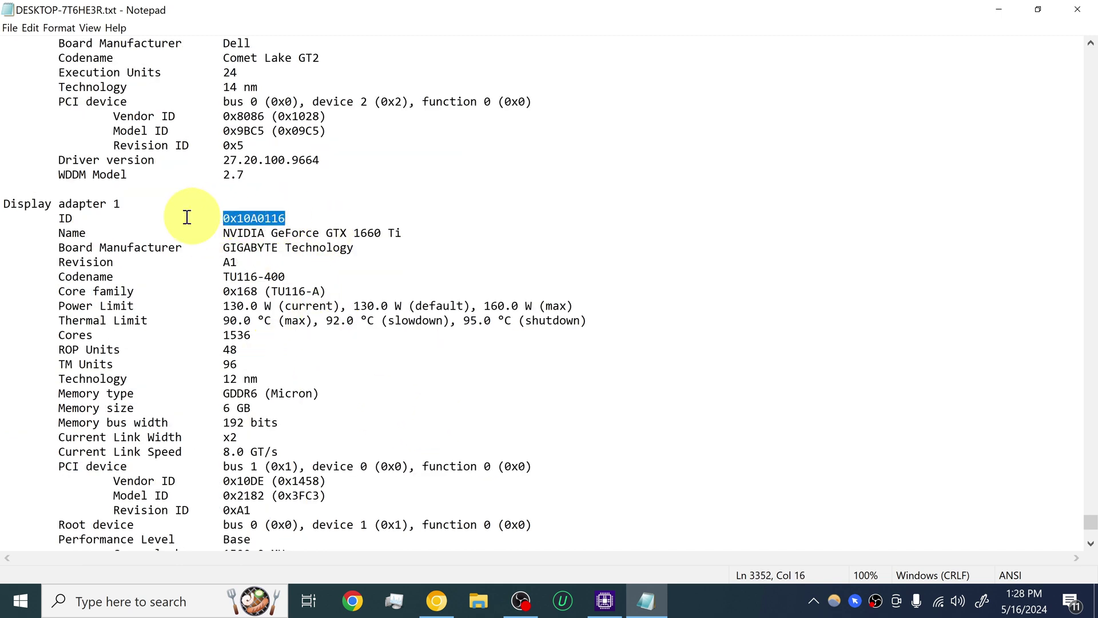
double_click(63, 219)
left_click(286, 262)
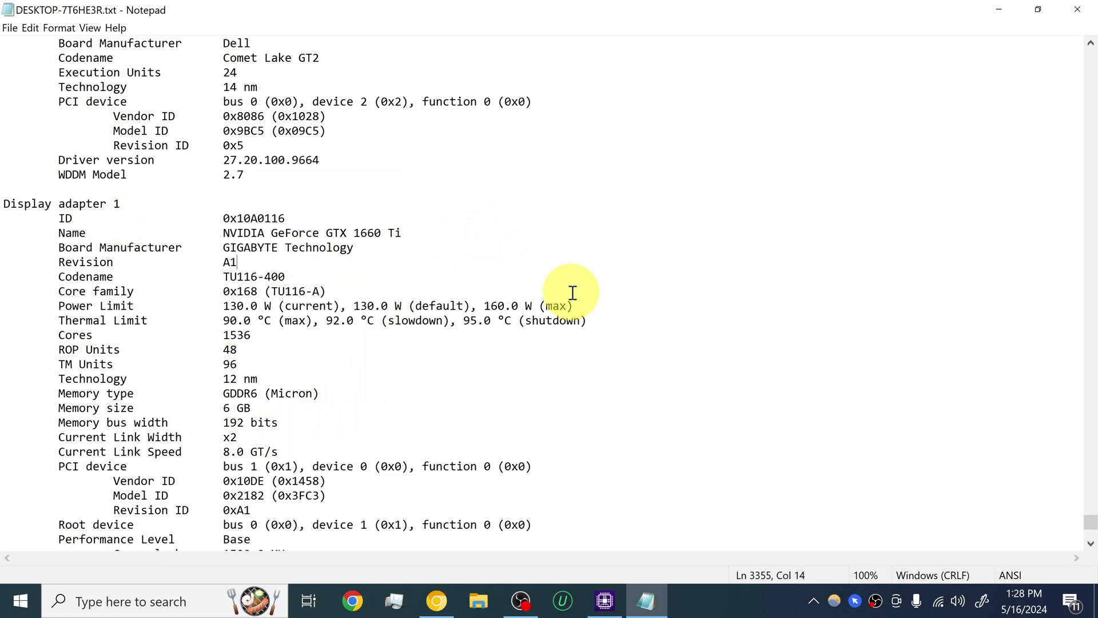
Review the graphics performance levels, the video controller driver entries and the Monitor 0 details in the report
scroll(546, 274, "down", 5)
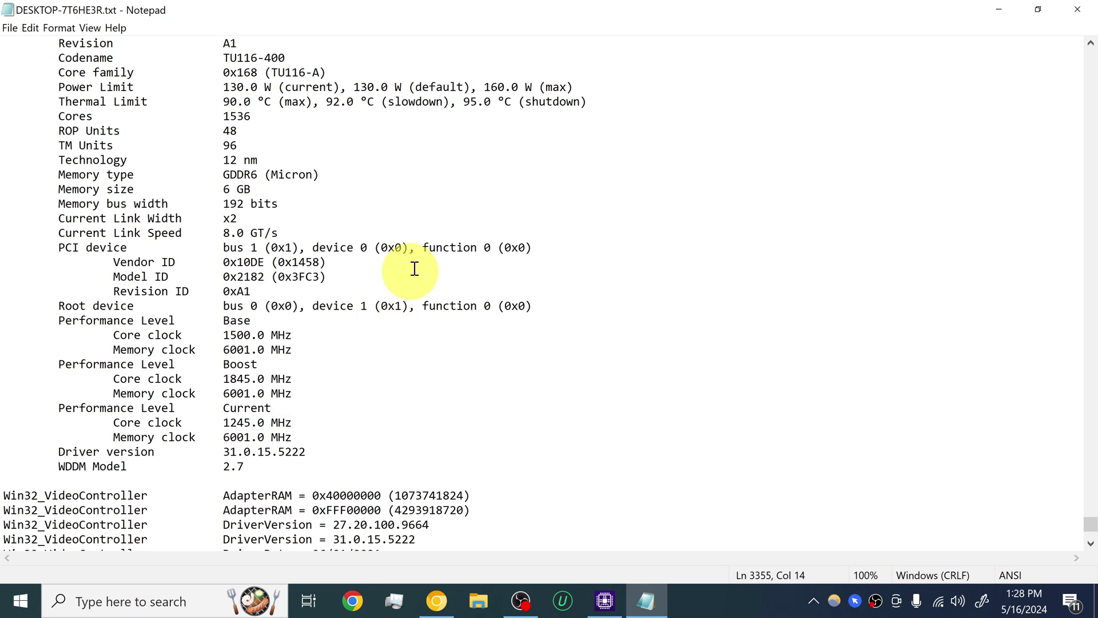
scroll(527, 272, "down", 5)
scroll(540, 284, "up", 12)
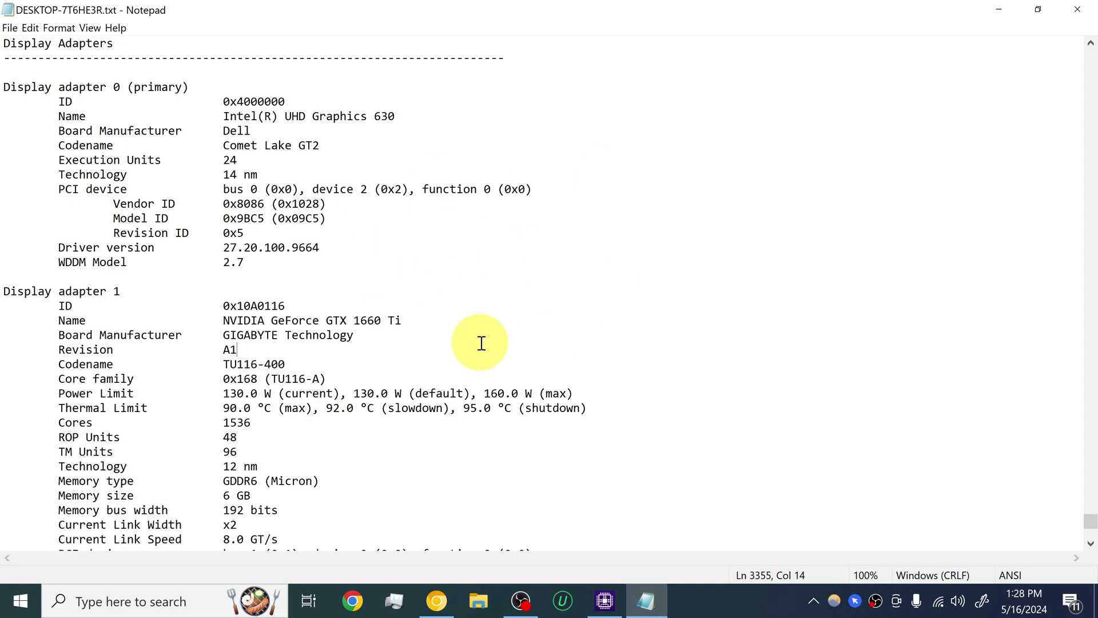
scroll(569, 299, "down", 12)
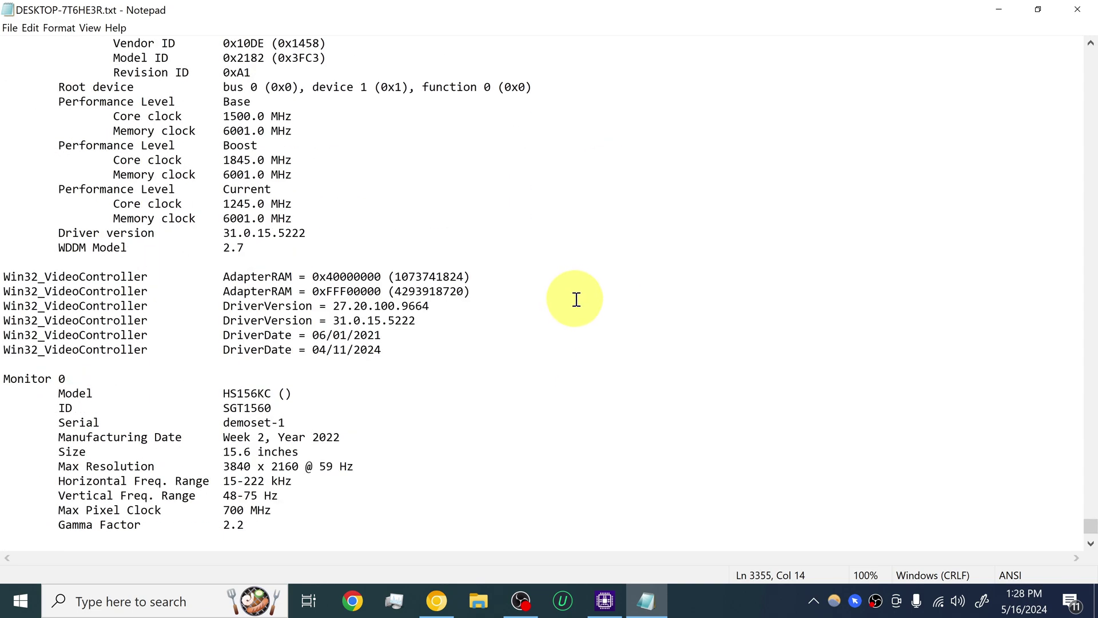
Look over the report's Storage and DMI Processor sections and close the report
scroll(600, 303, "up", 20)
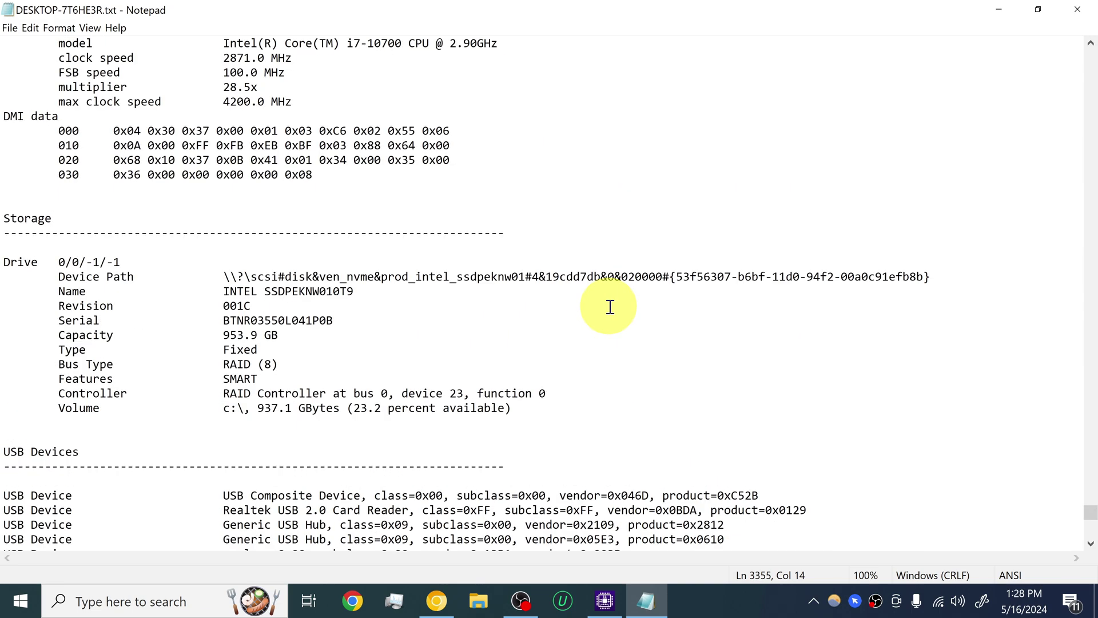
scroll(563, 301, "up", 3)
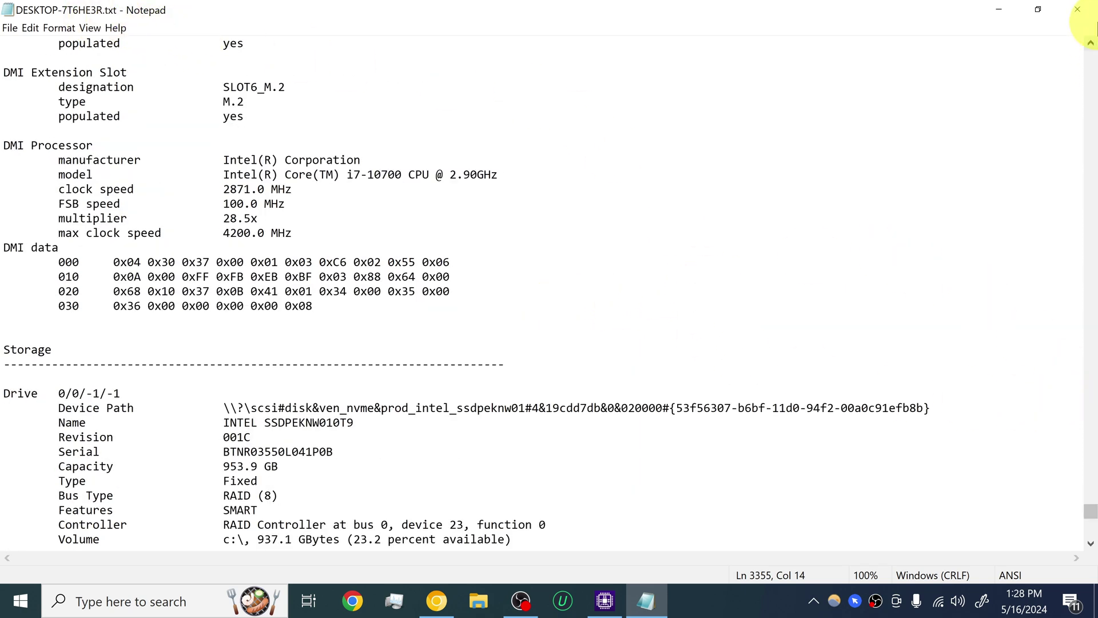
left_click(1077, 9)
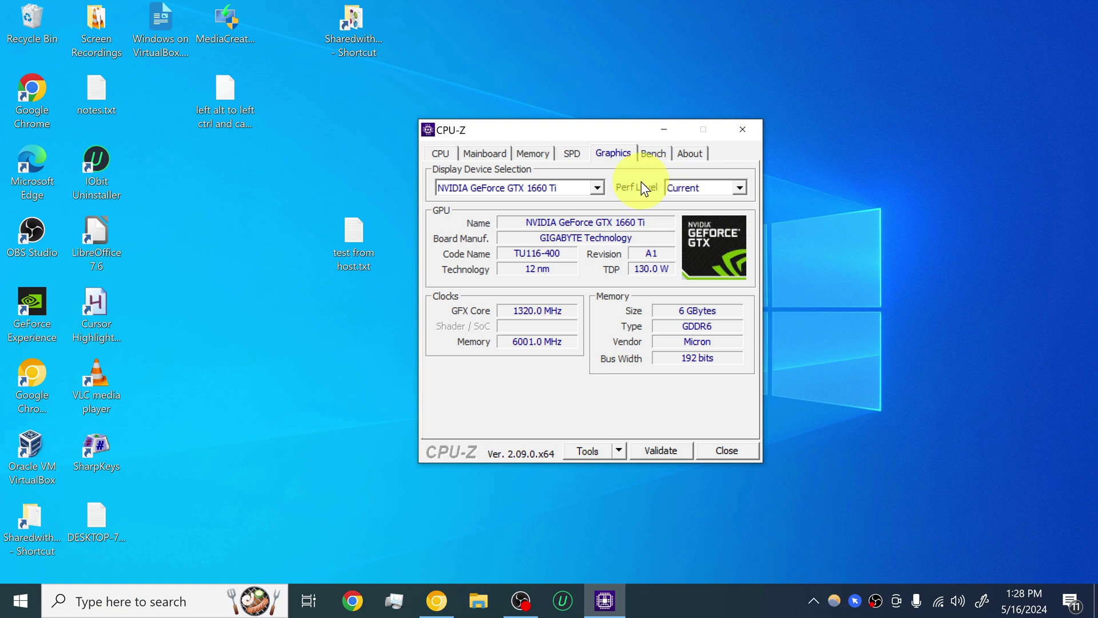
Move the CPU-Z window higher on the desktop and display the processor details
left_click_drag(600, 132, 624, 85)
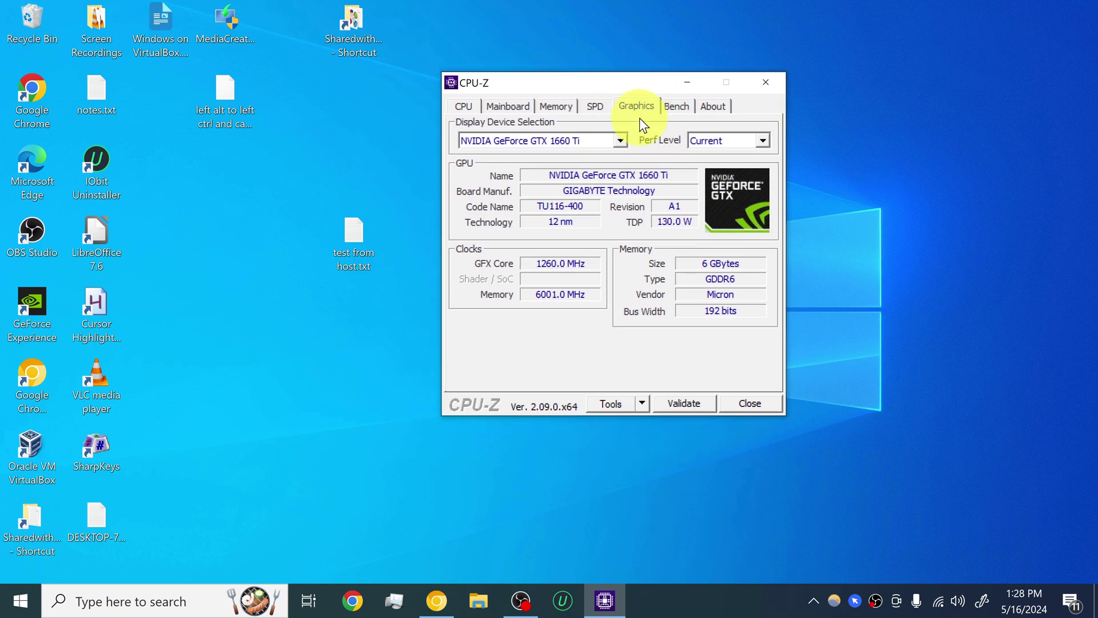
left_click(464, 105)
mouse_move(555, 93)
left_mouse_down()
mouse_move(484, 92)
mouse_move(553, 94)
left_mouse_up()
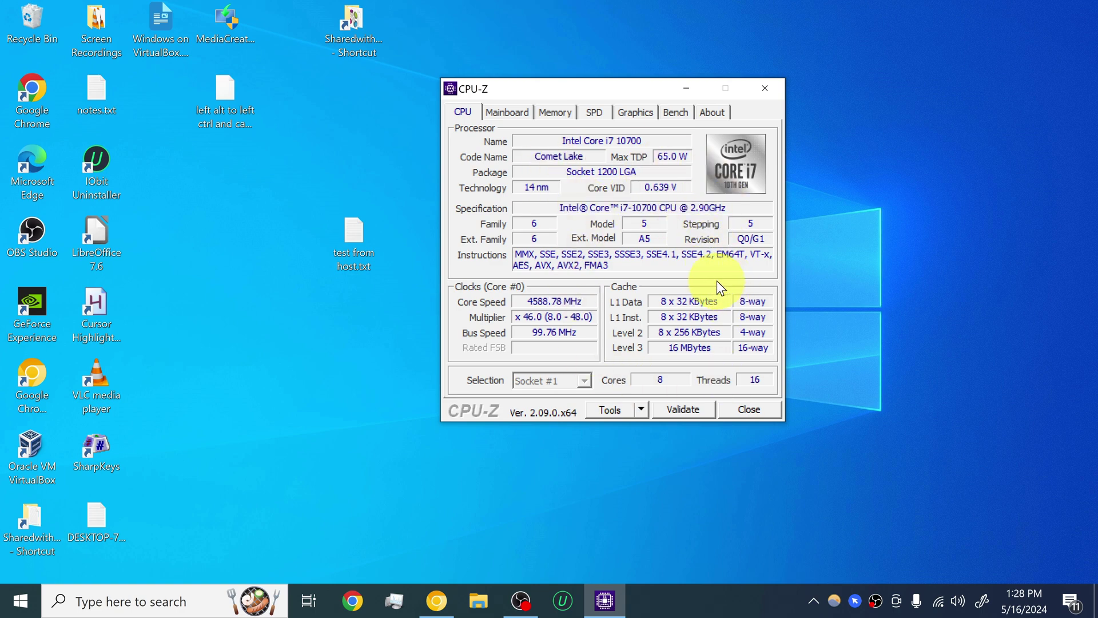
key("ctrl")
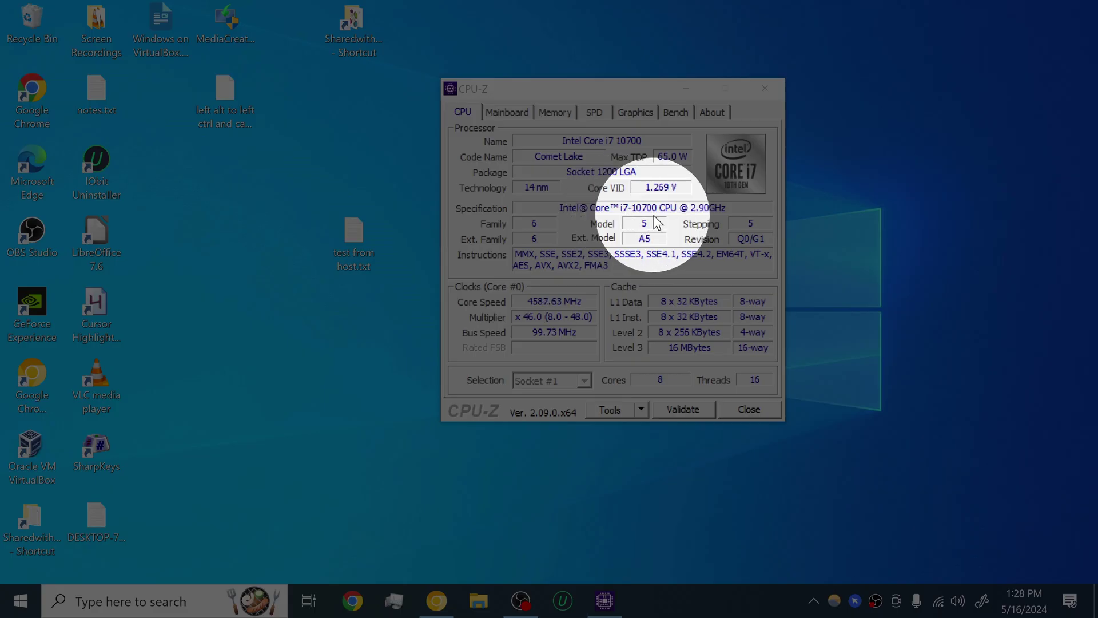
key("ctrl")
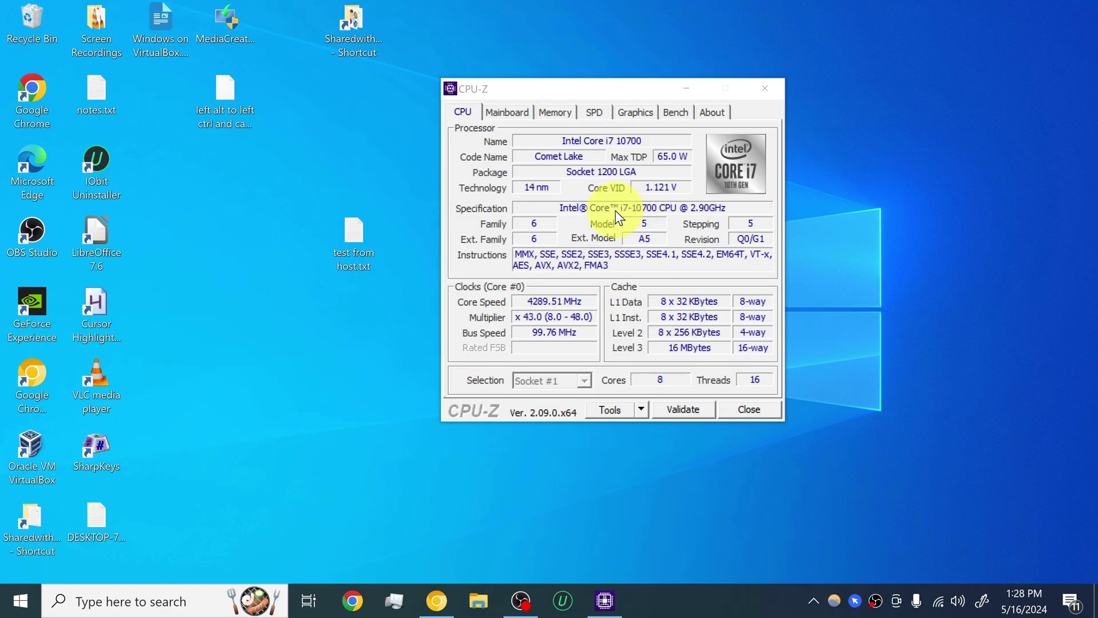
key("ctrl")
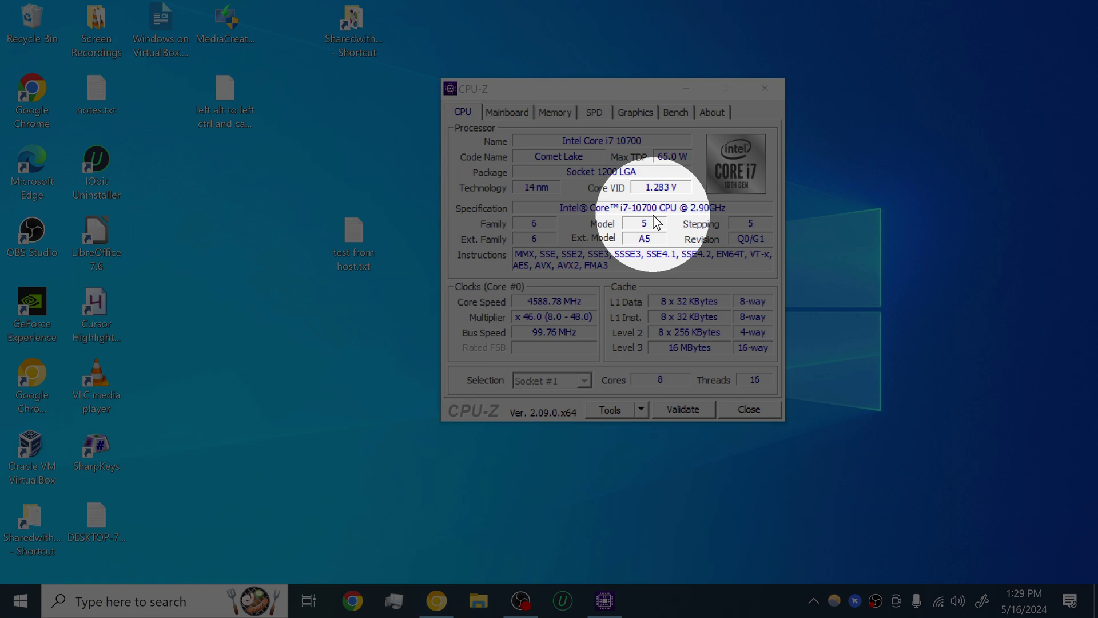
key("ctrl")
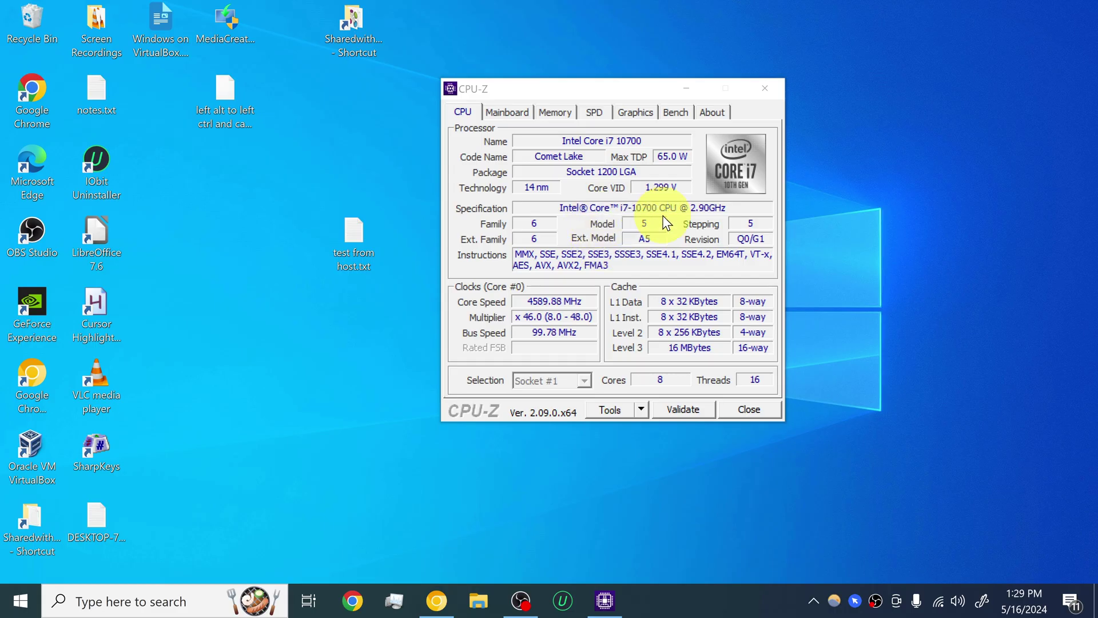
key("ctrl")
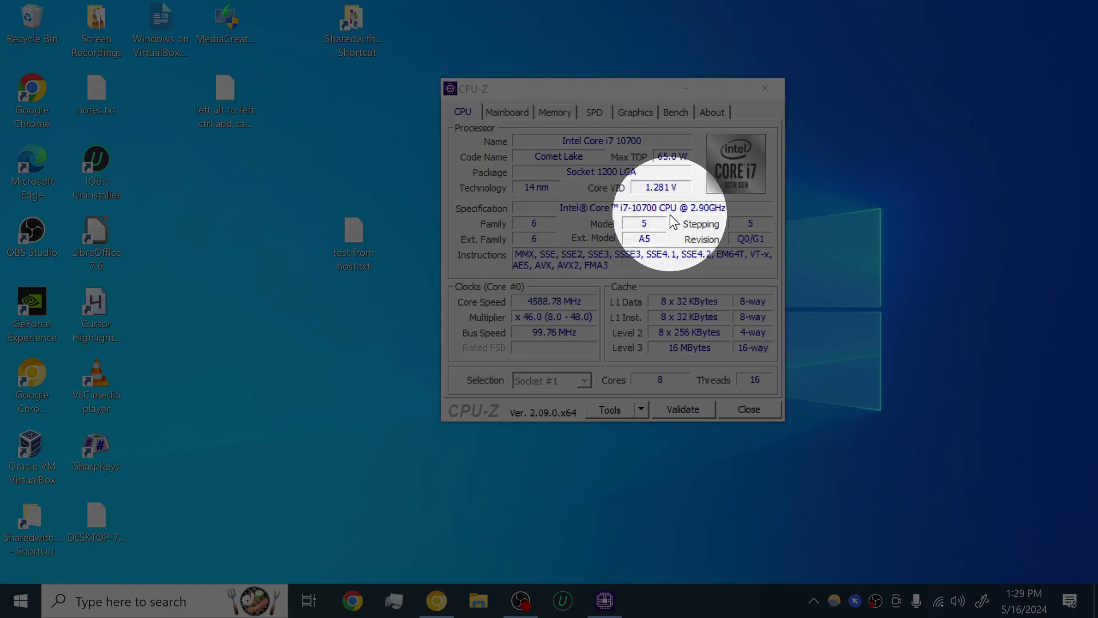
key("ctrl")
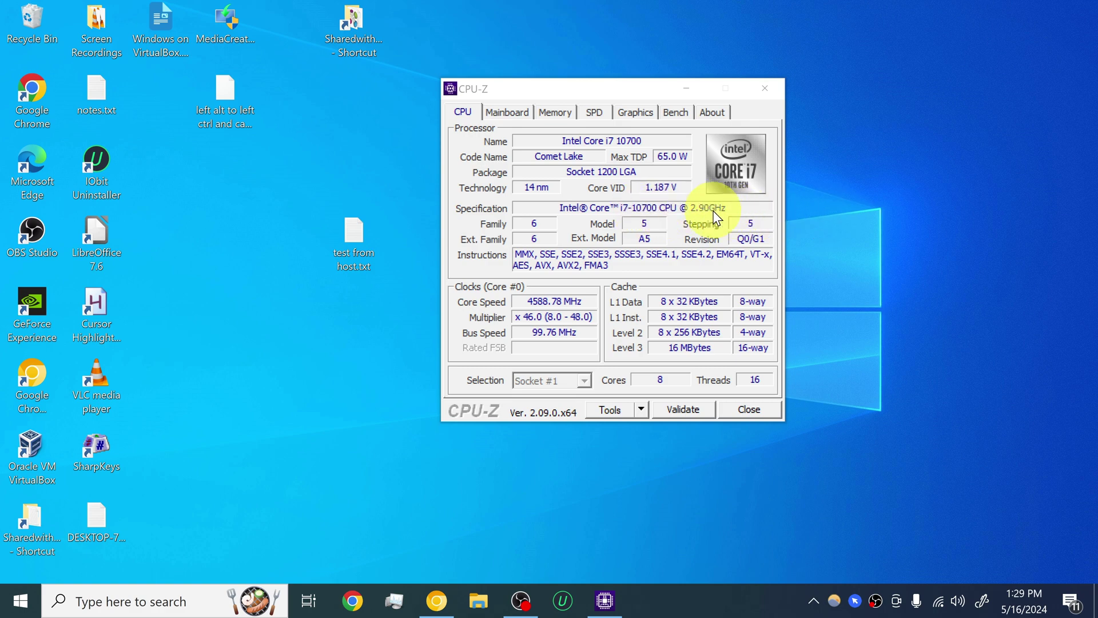
left_click(895, 213)
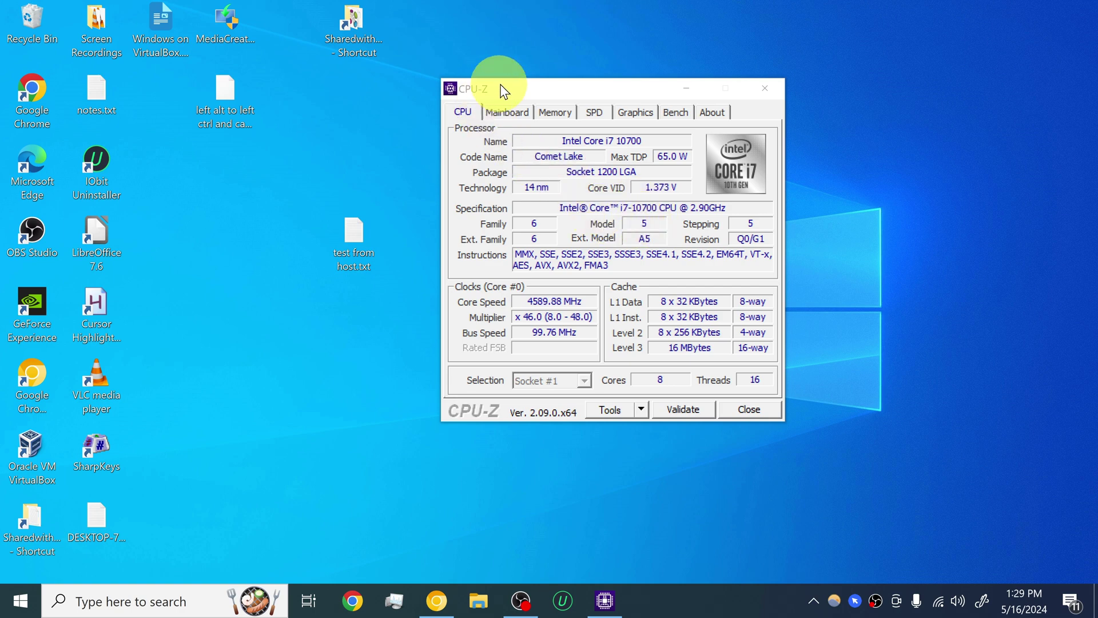
left_click_drag(522, 92, 393, 111)
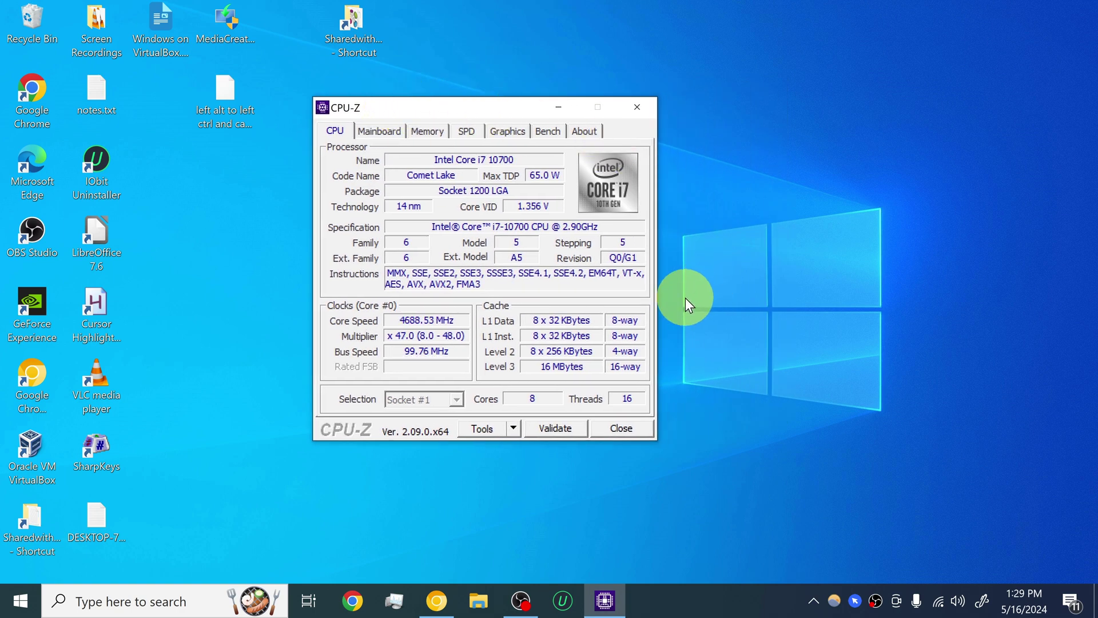